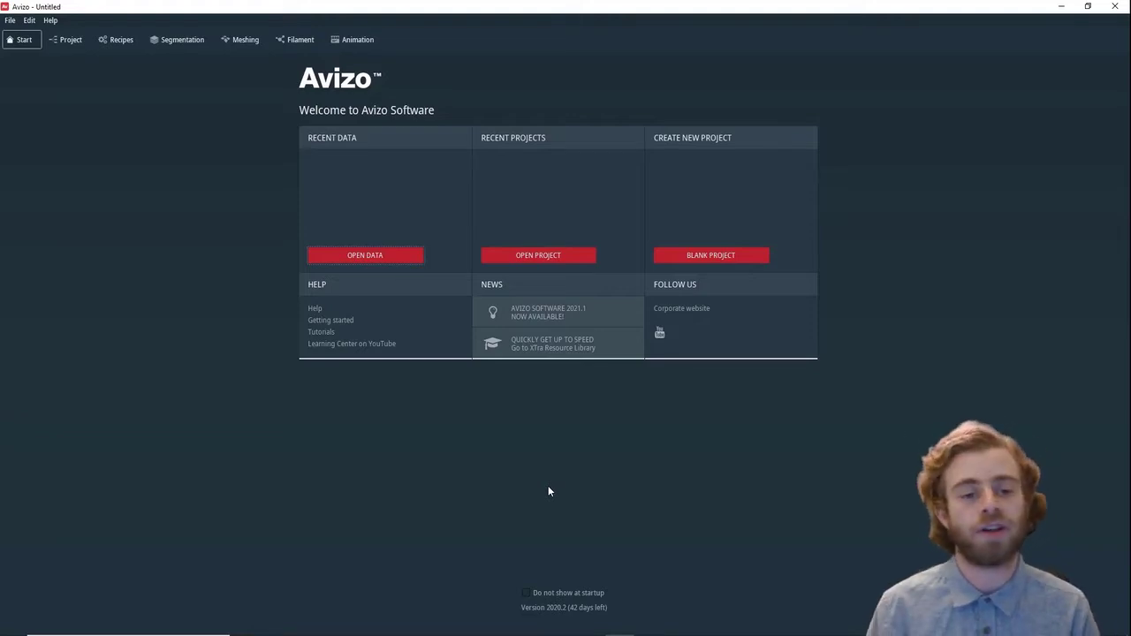
# Open chocolate-bar.part1-reference and chocolate-bar.part2.simplified from the registration data folder.
pyautogui.click(385, 256)
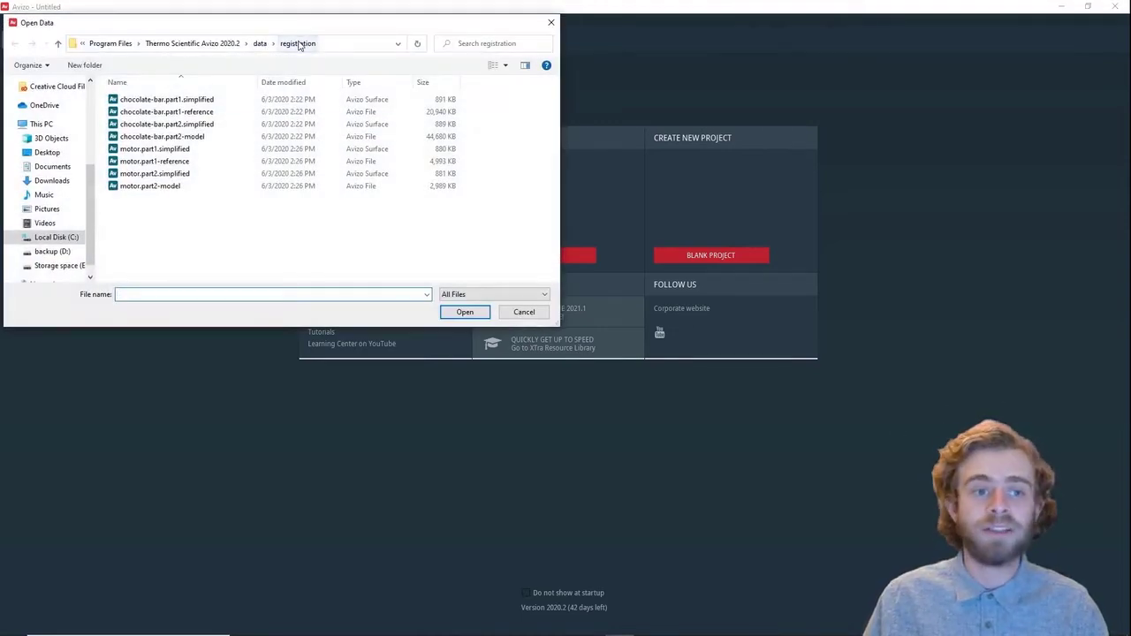
pyautogui.click(234, 113)
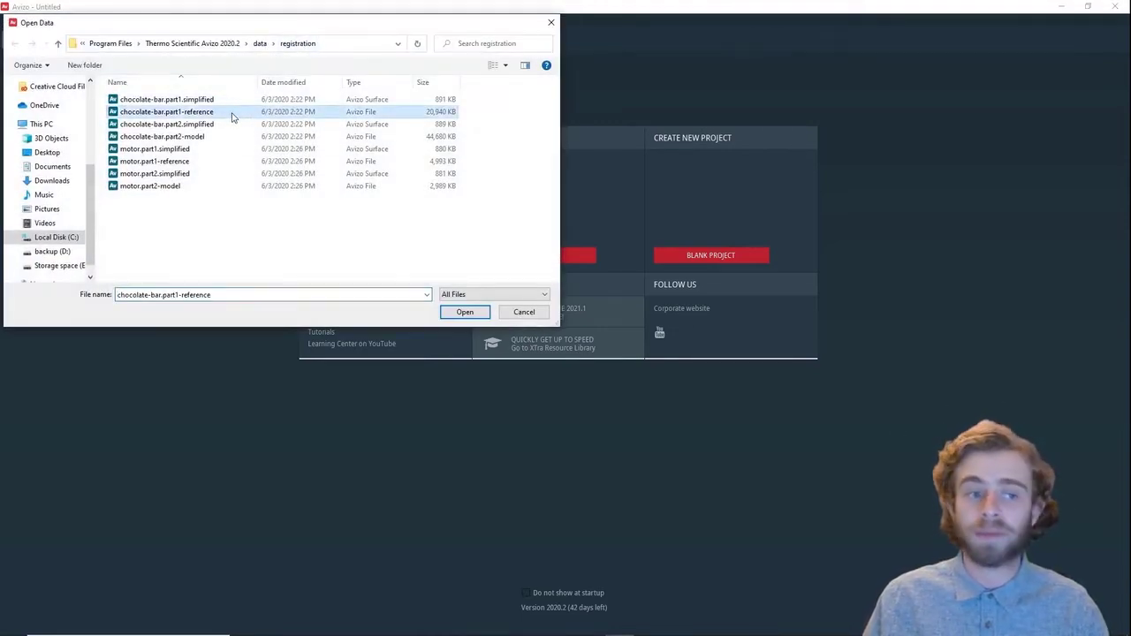
pyautogui.keyDown('ctrl'); pyautogui.click(223, 124); pyautogui.keyUp('ctrl')
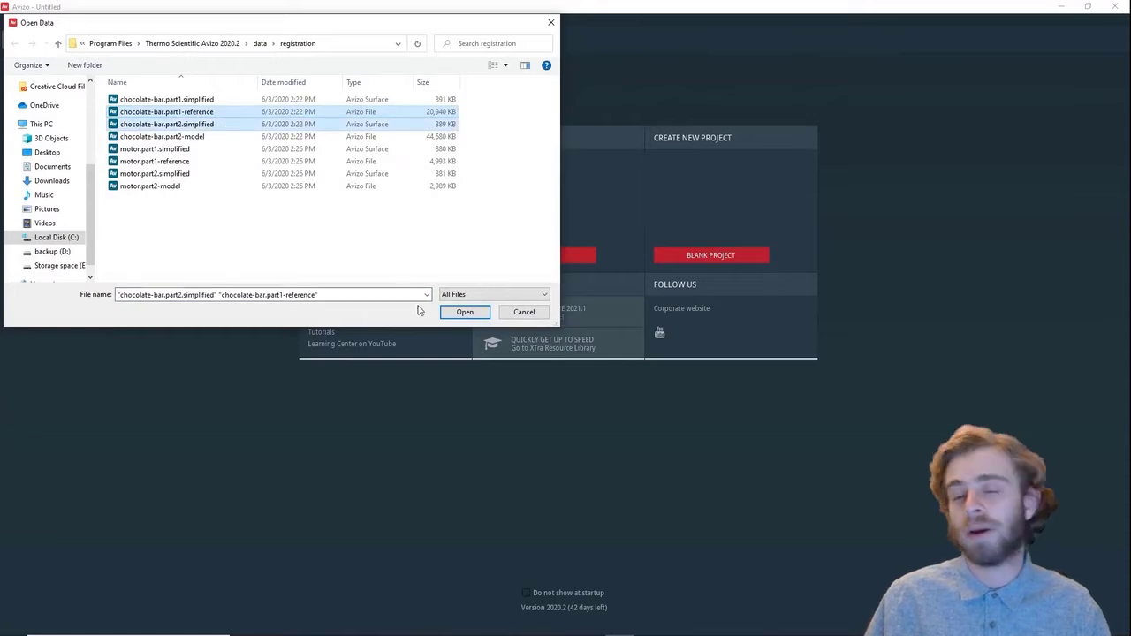
pyautogui.click(463, 313)
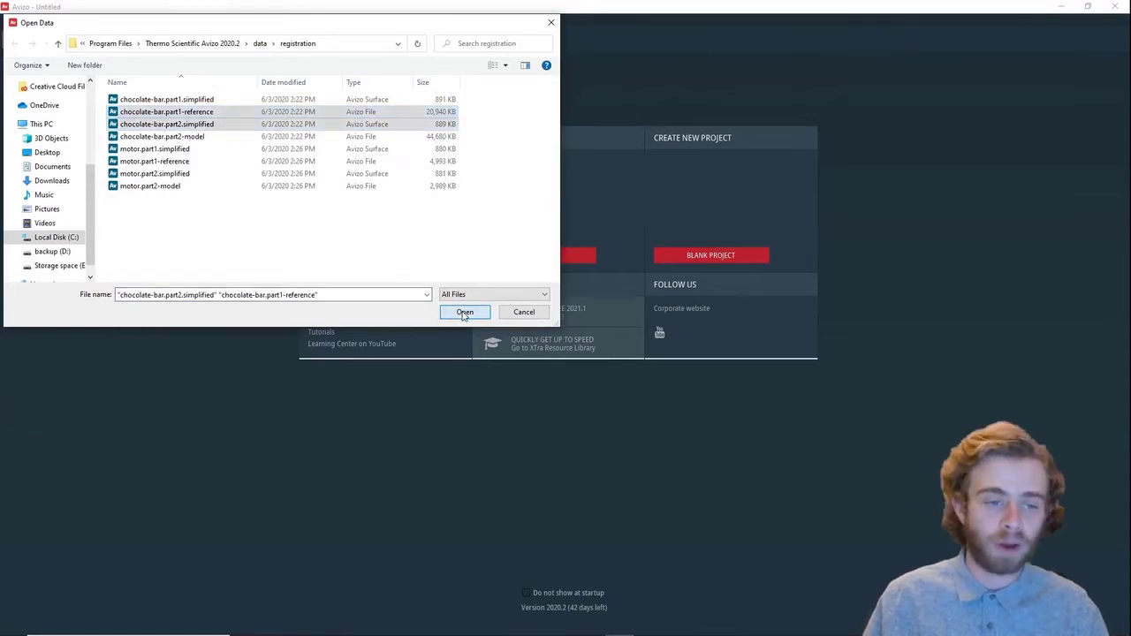
# Display chocolate-bar.part1-reference.am as a Volume Rendering and chocolate-bar.part2.simplified.surf with a Surface View.
pyautogui.click(119, 120)
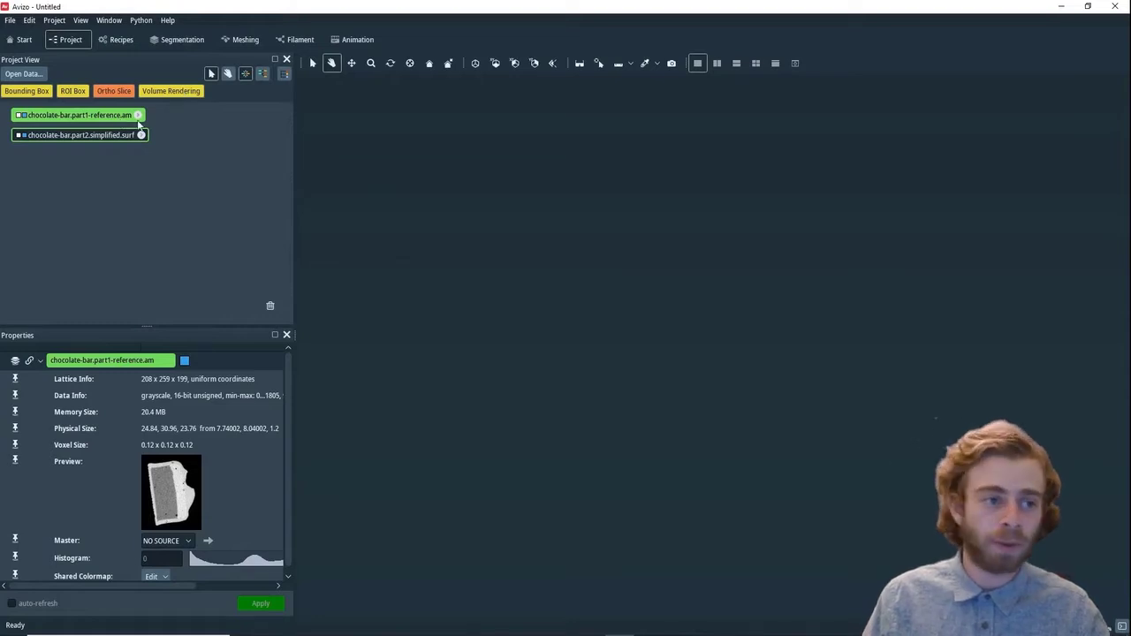
pyautogui.click(107, 136)
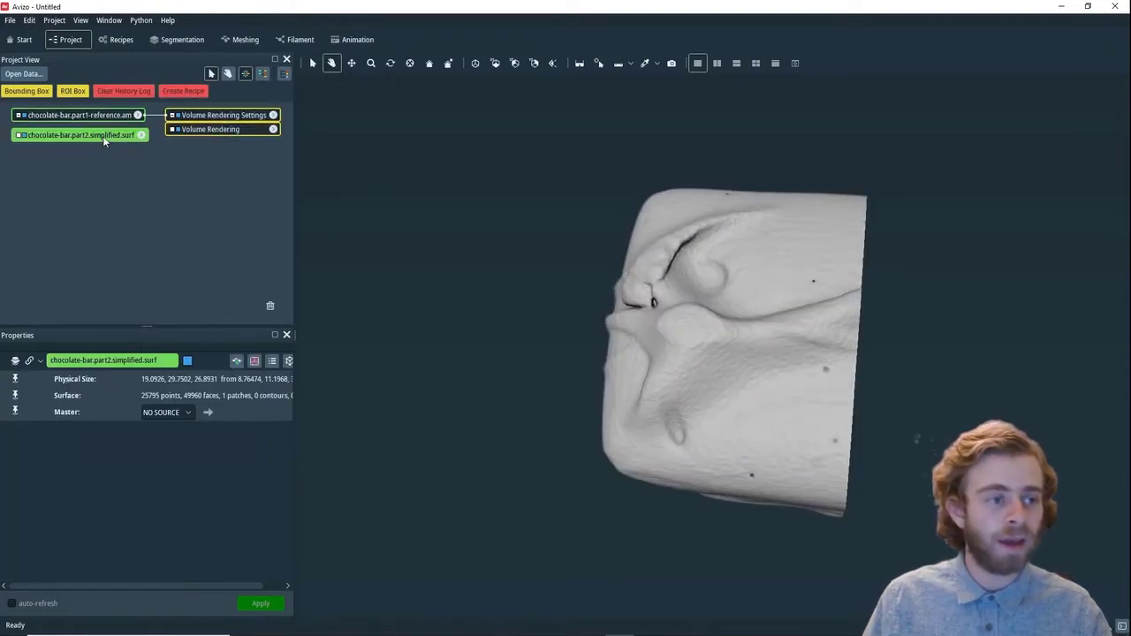
pyautogui.rightClick(103, 140)
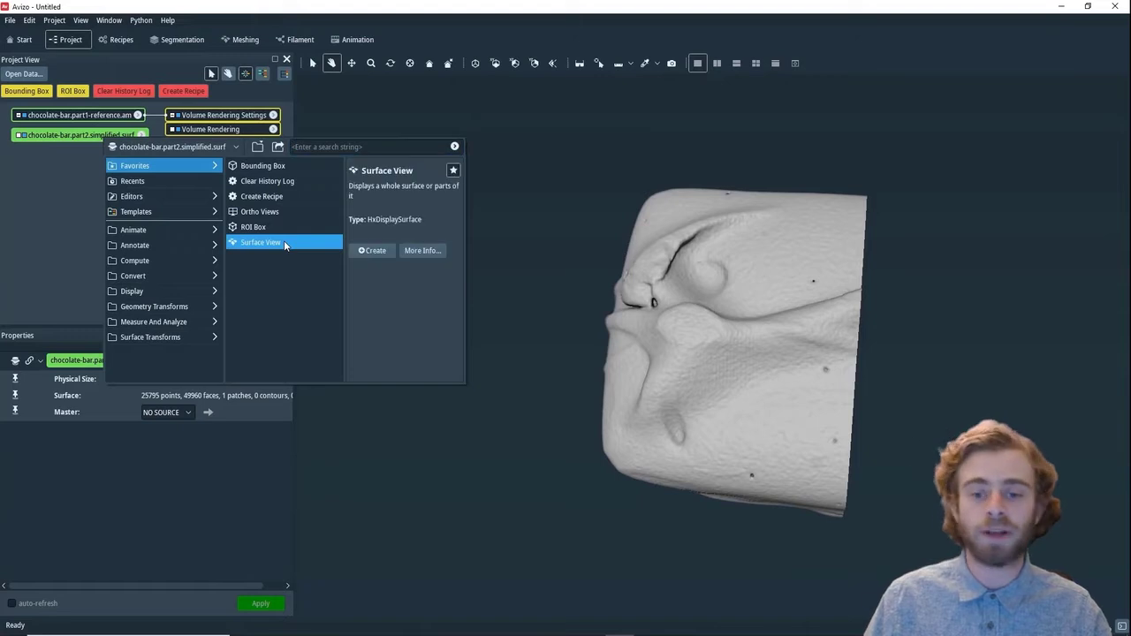
pyautogui.click(382, 250)
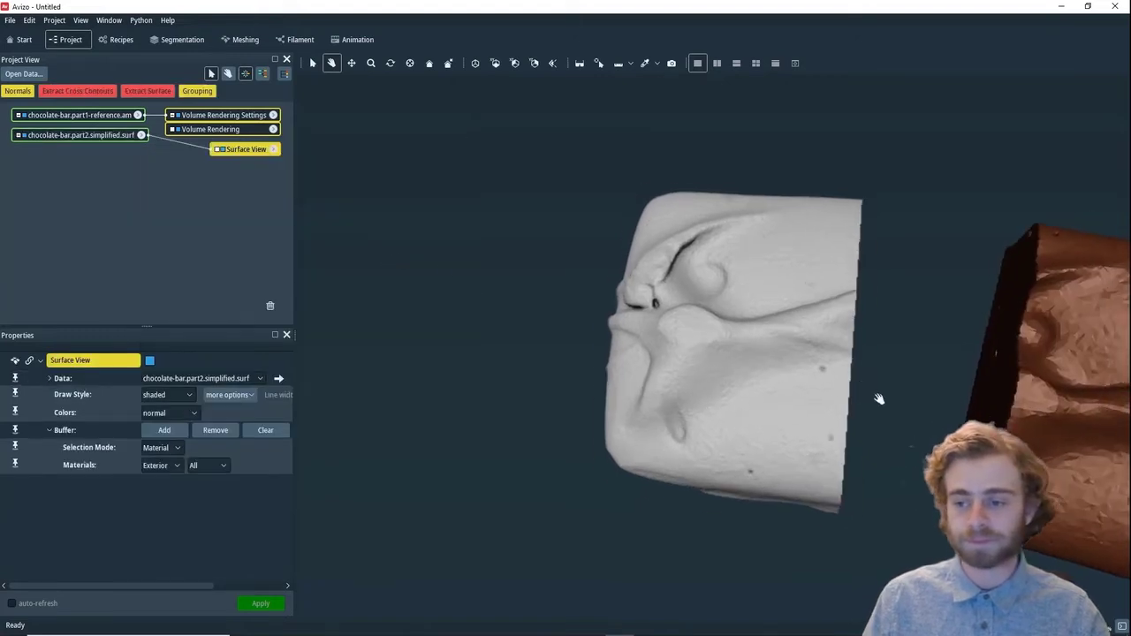
pyautogui.moveTo(878, 398); pyautogui.dragTo(926, 388)
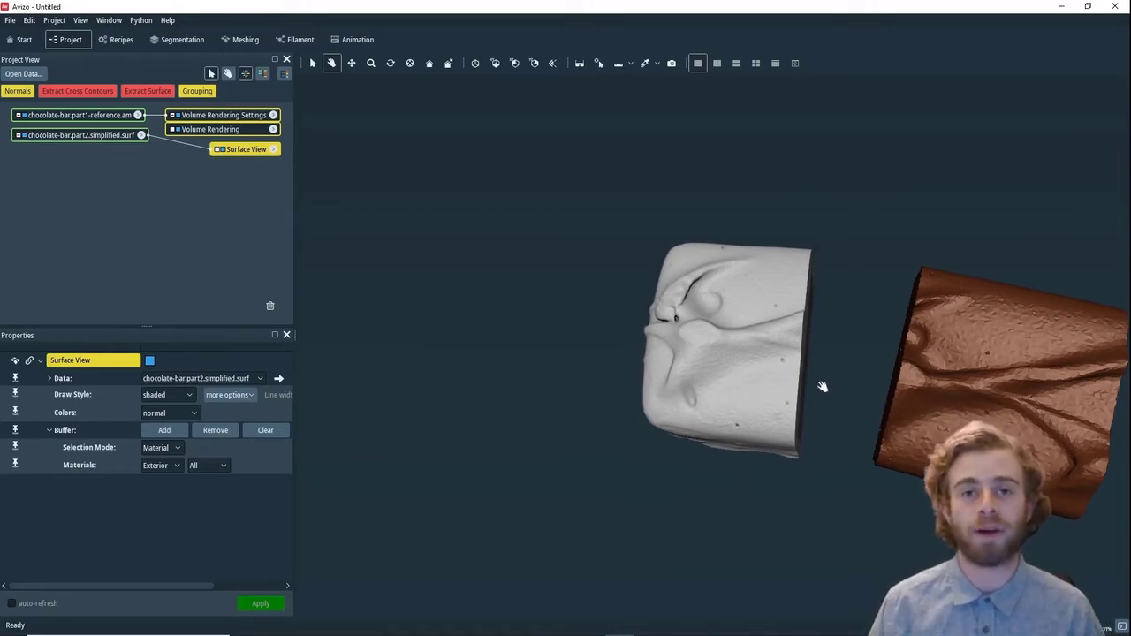
# Create a Landmarks (2 sets) object in the project.
pyautogui.rightClick(126, 219)
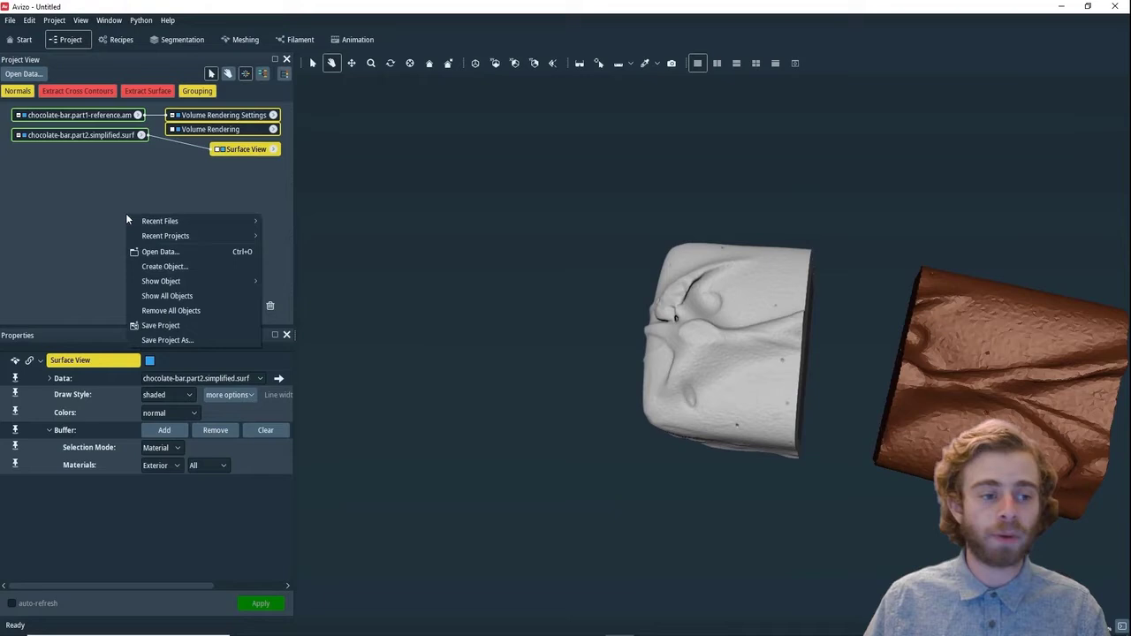
pyautogui.click(147, 269)
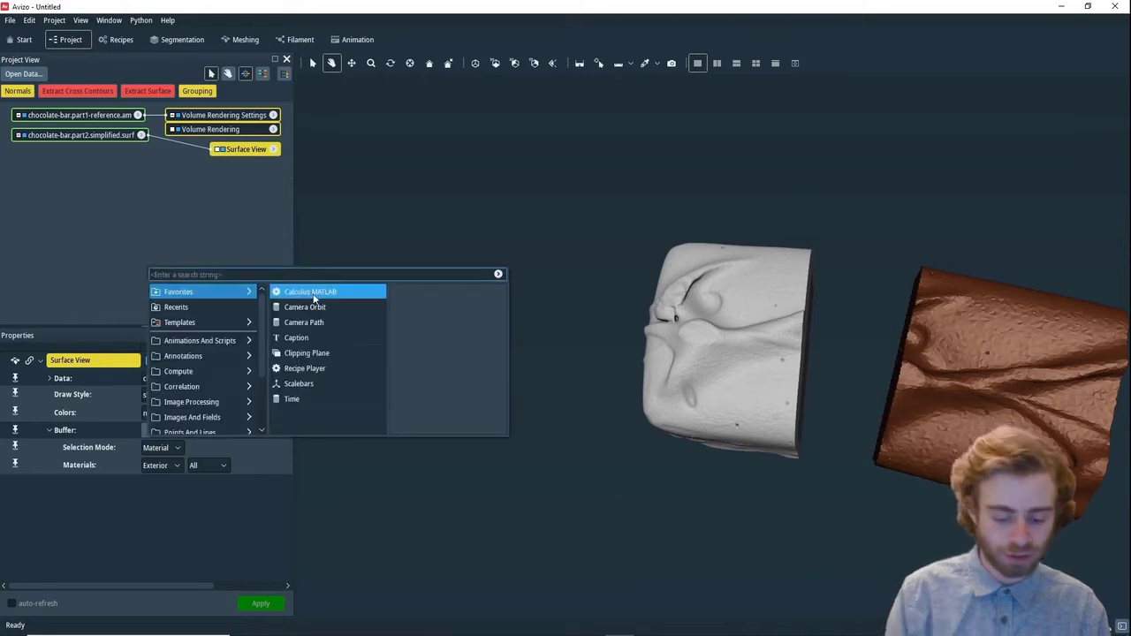
pyautogui.write('land')
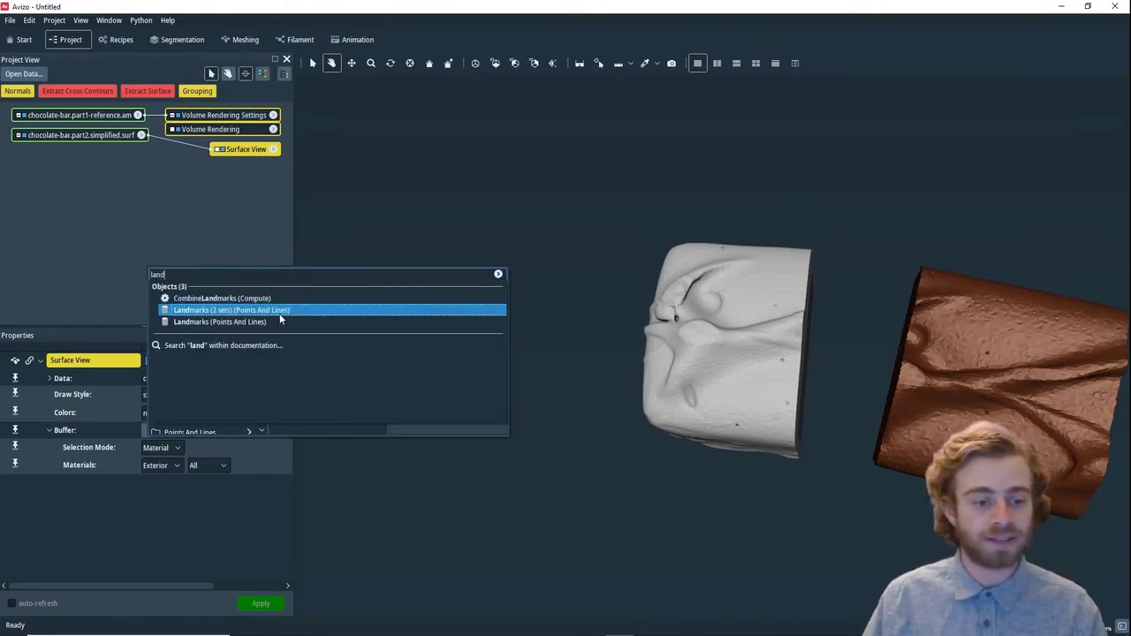
pyautogui.click(279, 313)
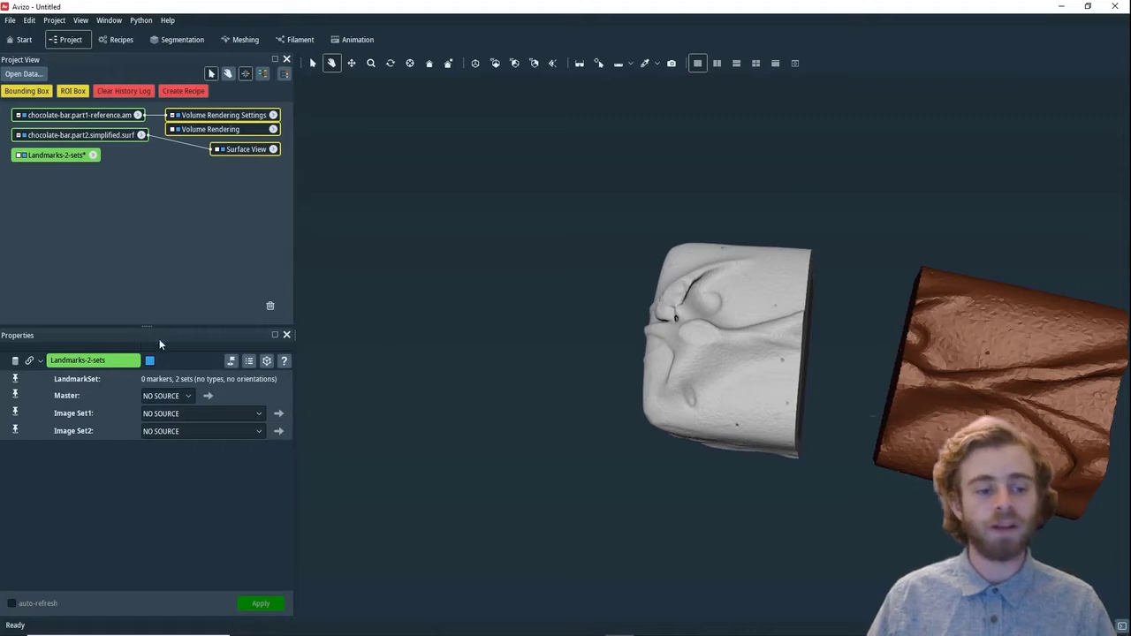
# Set the landmarks' Image Set1 to chocolate-bar.part1-reference.am and Image Set2 to chocolate-bar.part2.simplified.surf.
pyautogui.click(189, 413)
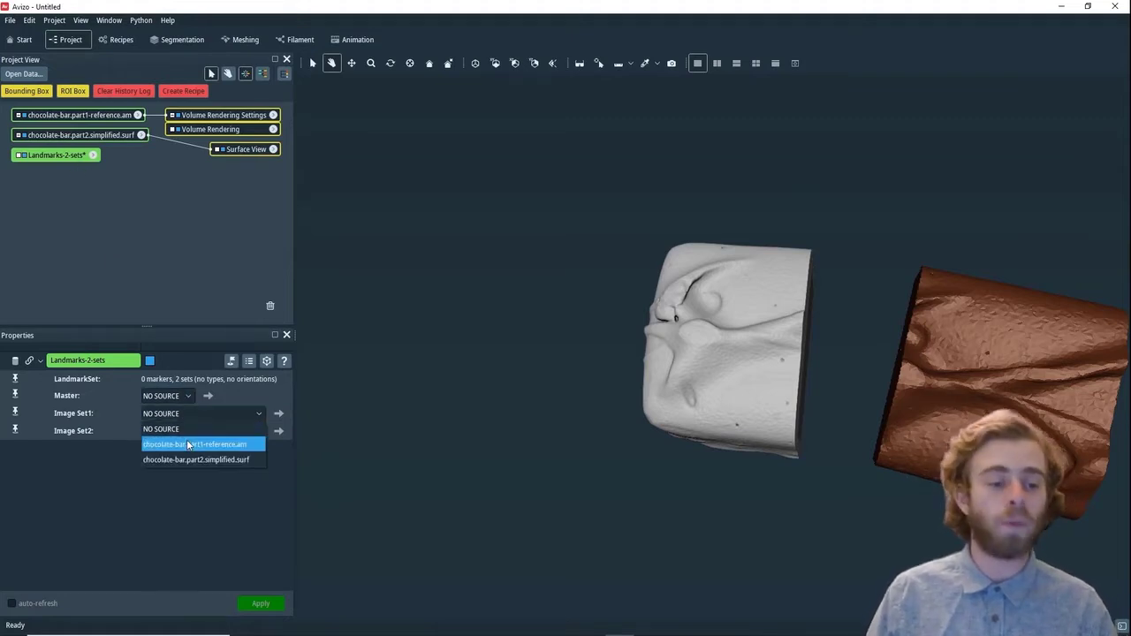
pyautogui.click(188, 445)
pyautogui.click(194, 418)
pyautogui.click(209, 415)
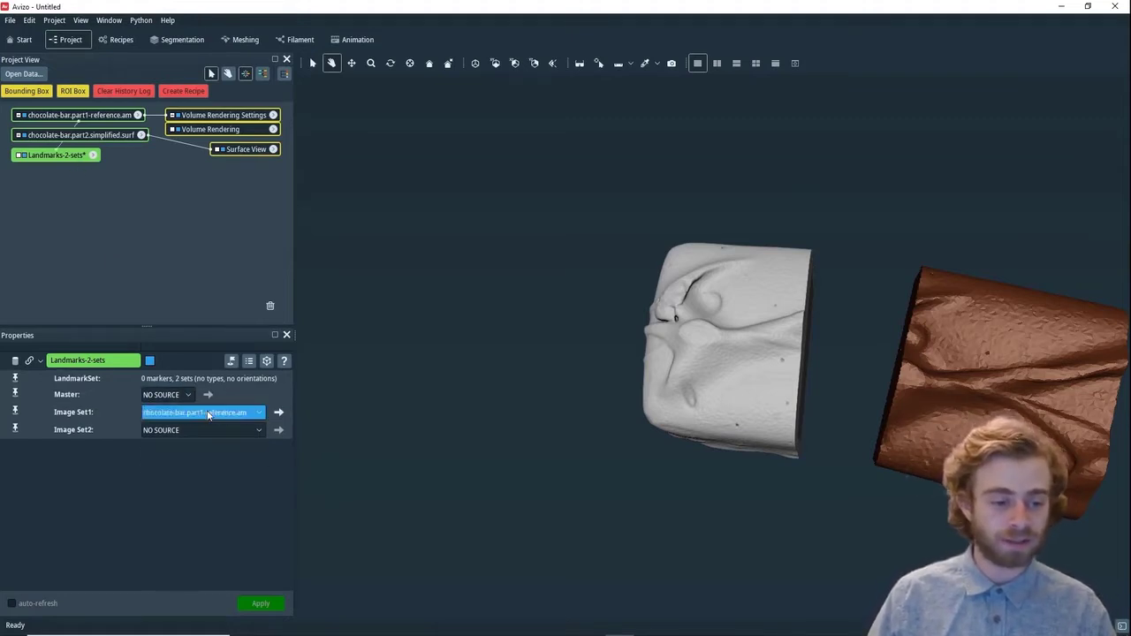
pyautogui.click(202, 430)
pyautogui.click(182, 475)
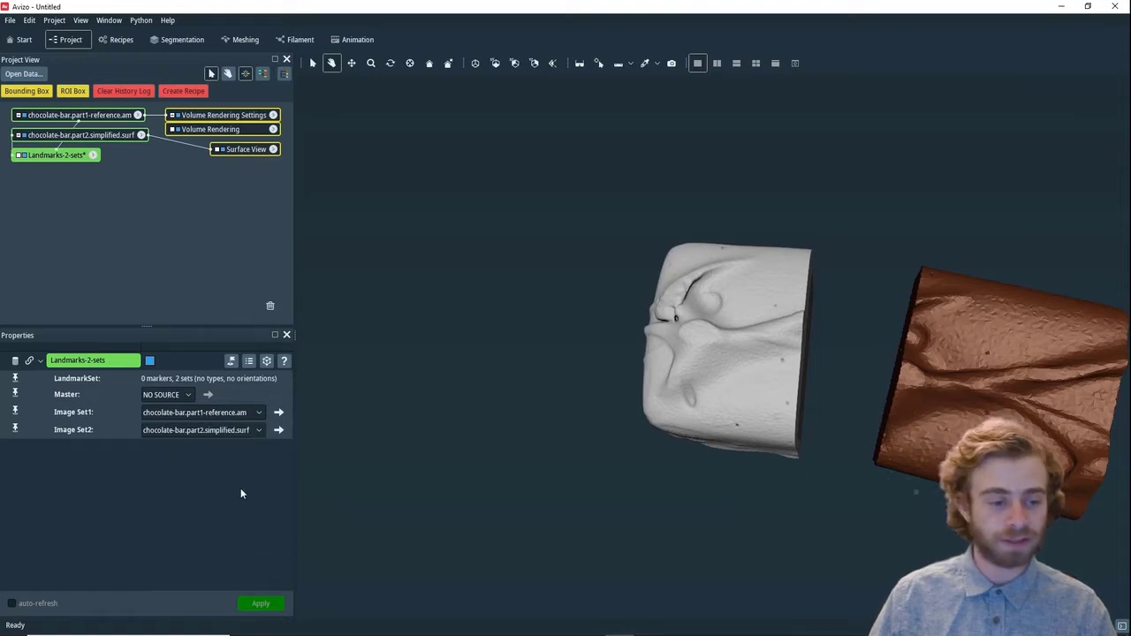
# Start the Landmark Editor and add three matching marker pairs on both wavy top faces: central ridge, small pore near the cut end, and round dimple.
pyautogui.click(232, 361)
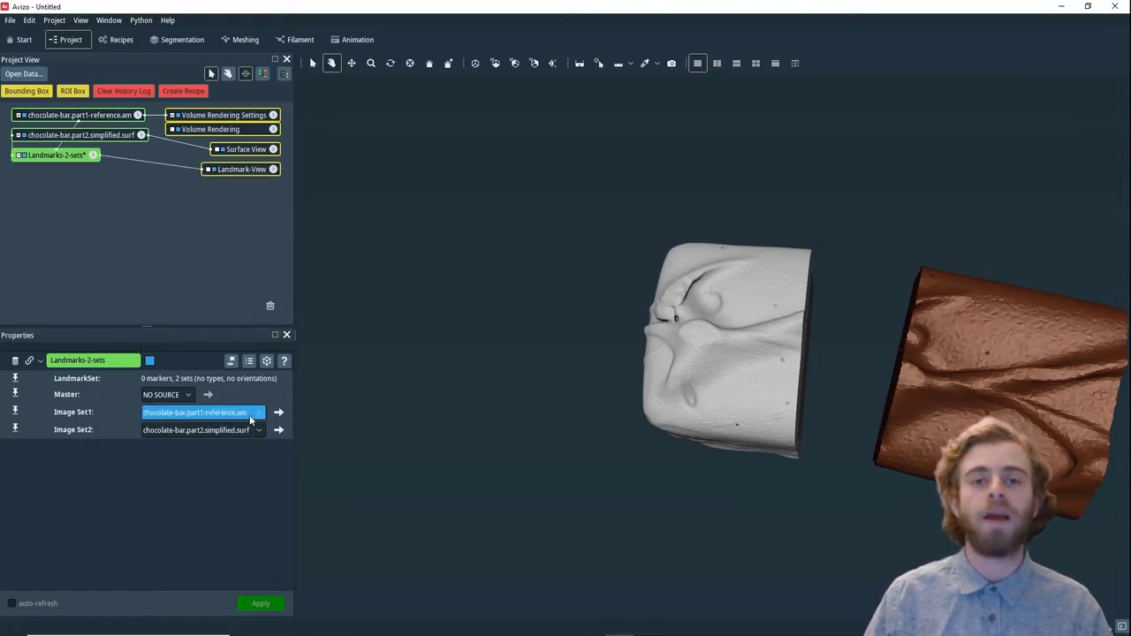
pyautogui.click(231, 362)
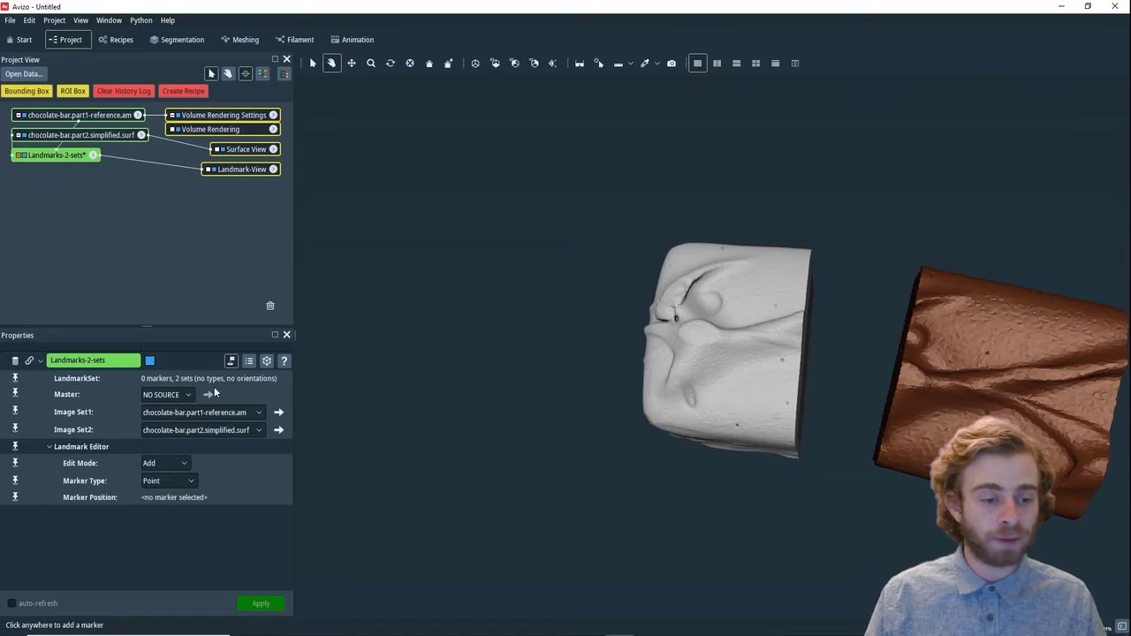
pyautogui.press('Escape')
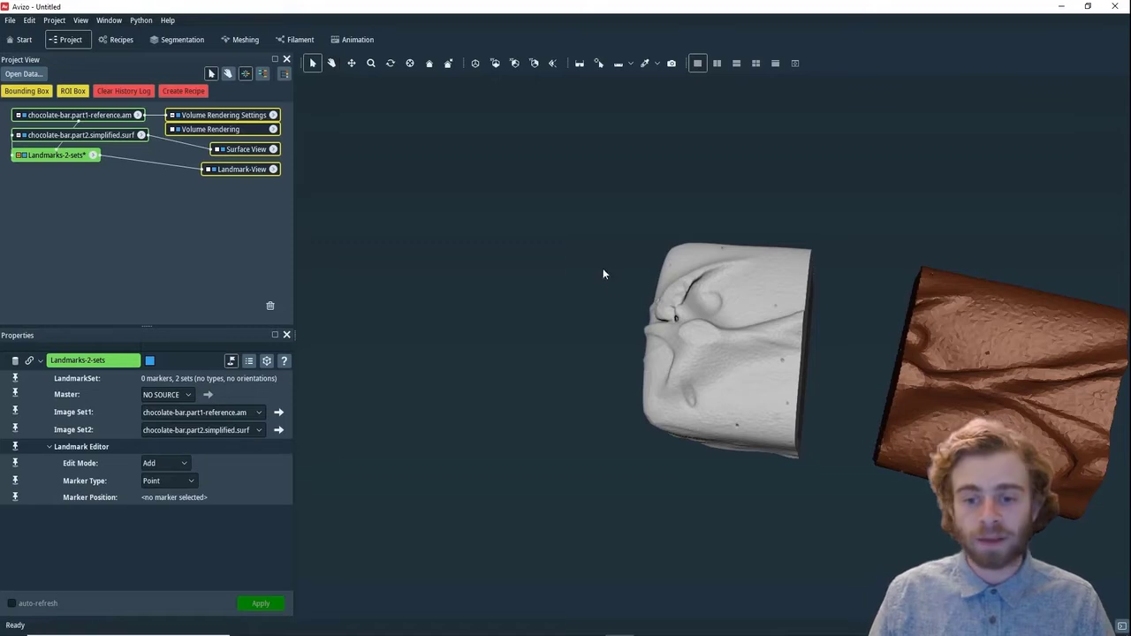
pyautogui.click(716, 336)
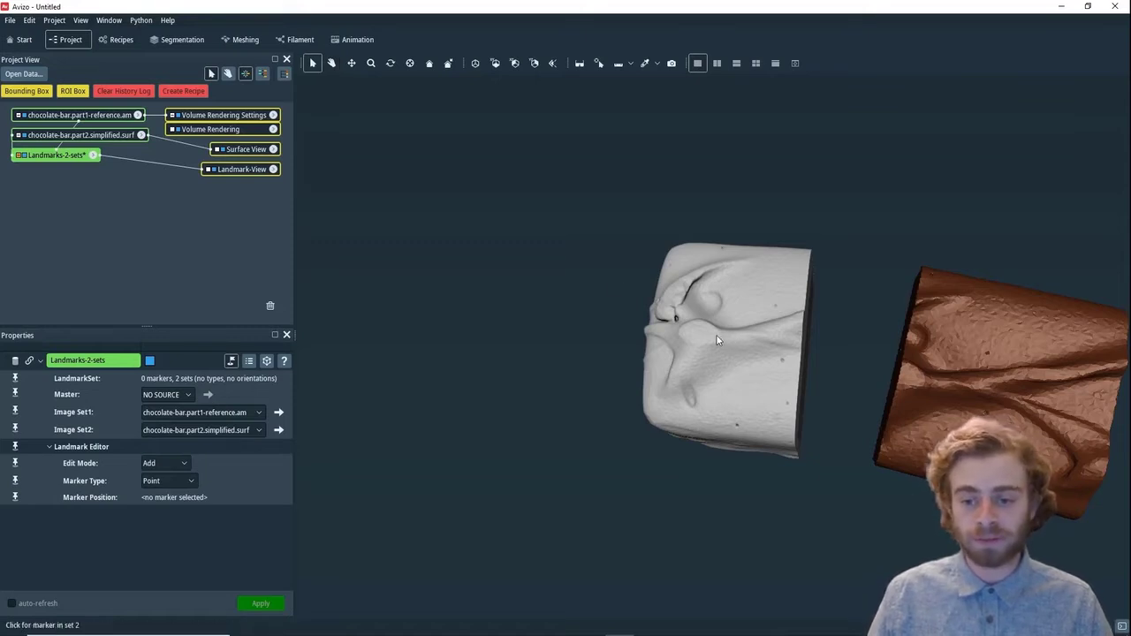
pyautogui.click(922, 379)
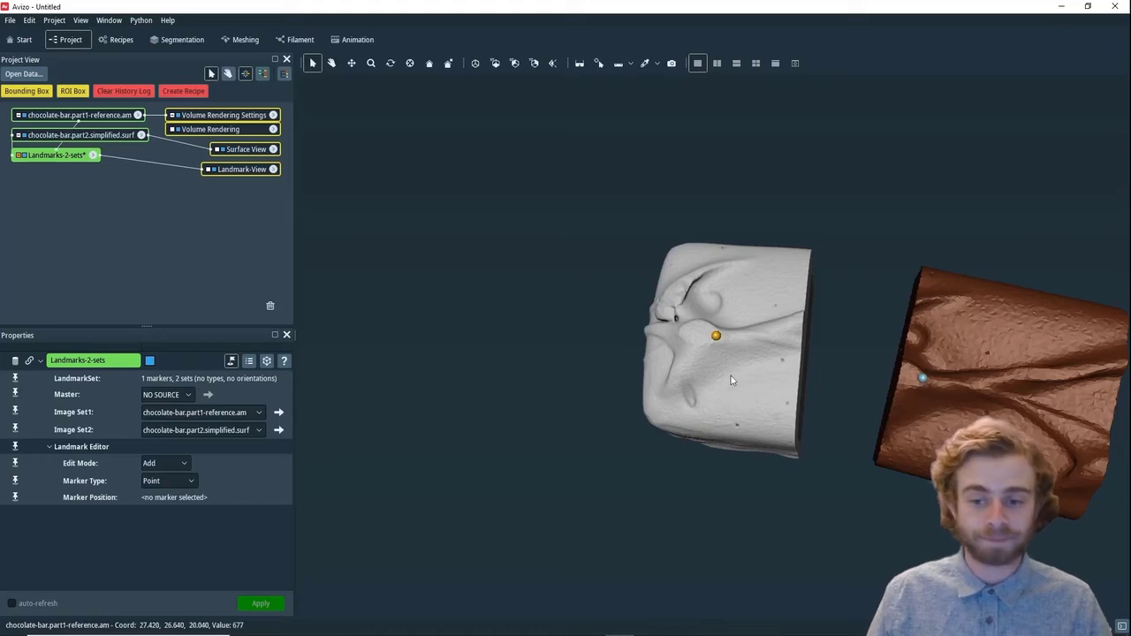
pyautogui.click(783, 361)
pyautogui.click(987, 414)
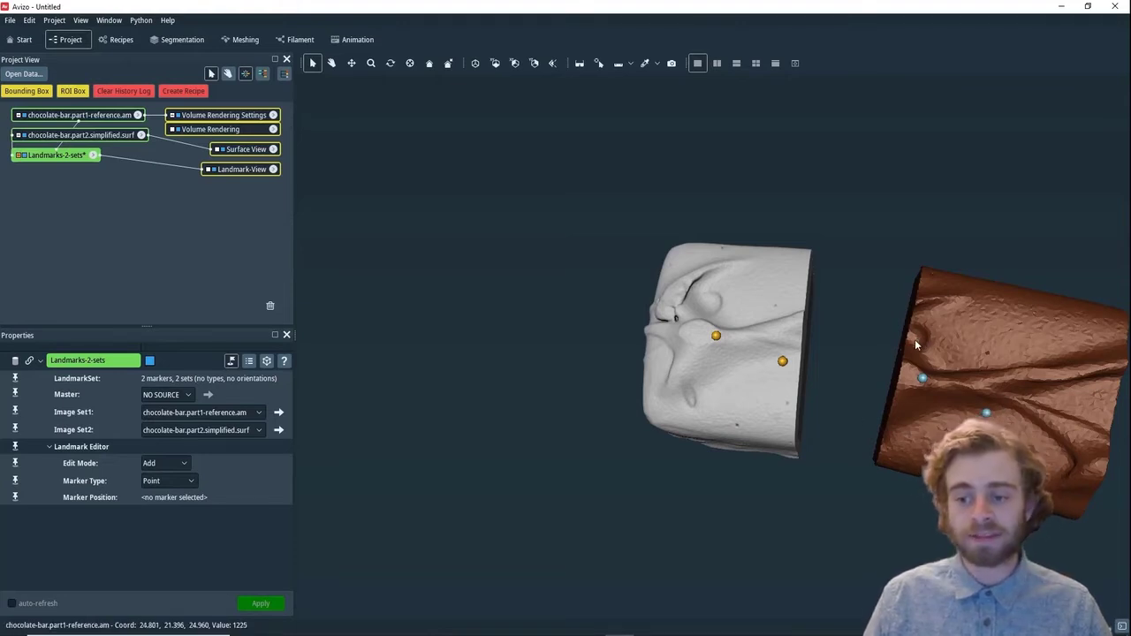
pyautogui.click(712, 303)
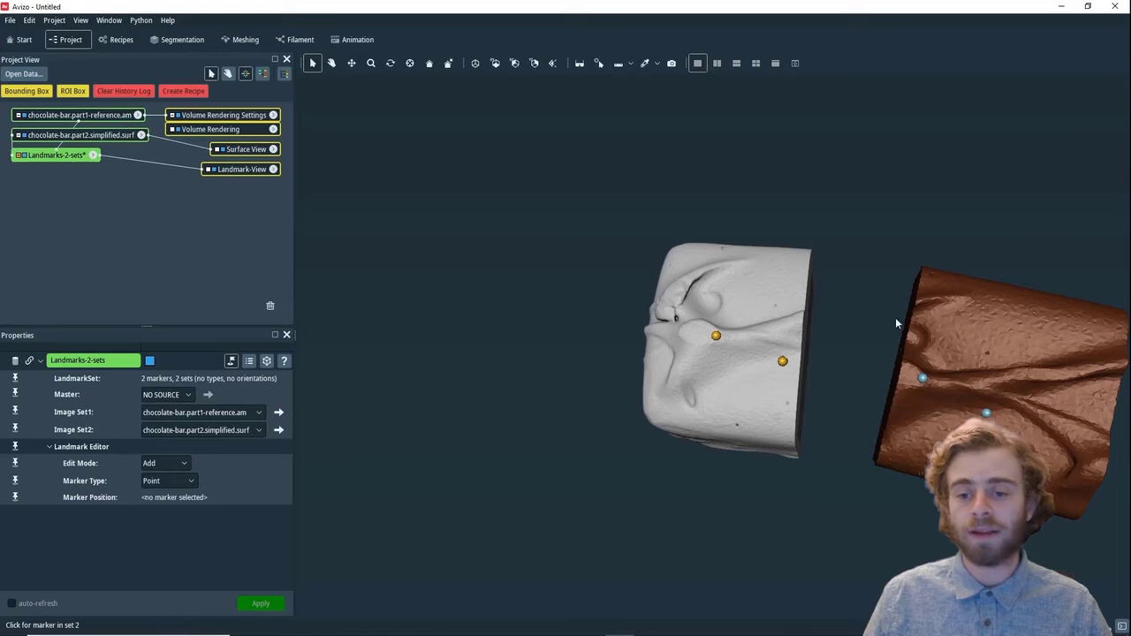
pyautogui.click(911, 335)
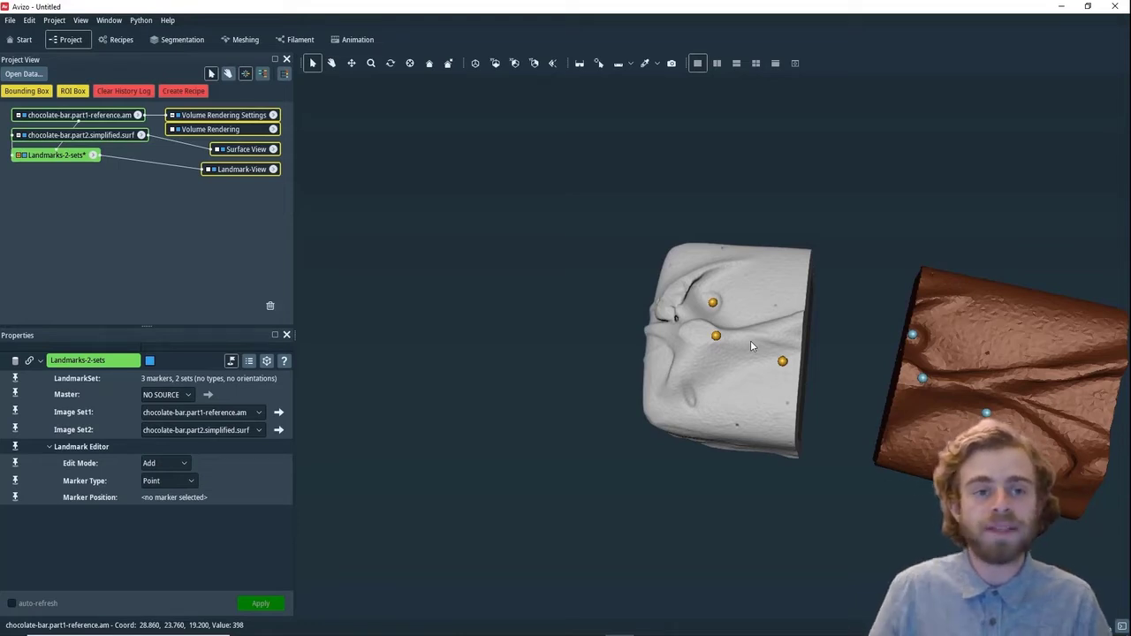
# Add a fourth marker pair at the small pore near the long edge of both wavy top faces.
pyautogui.click(331, 62)
pyautogui.moveTo(744, 390); pyautogui.dragTo(1005, 293)
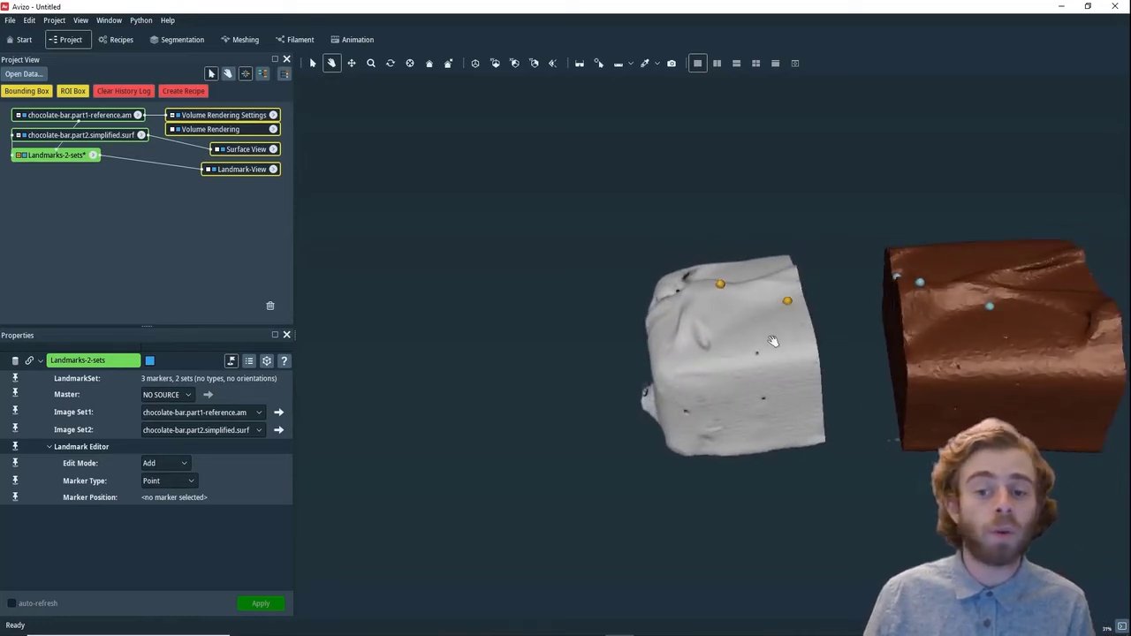
pyautogui.moveTo(761, 339); pyautogui.dragTo(935, 331)
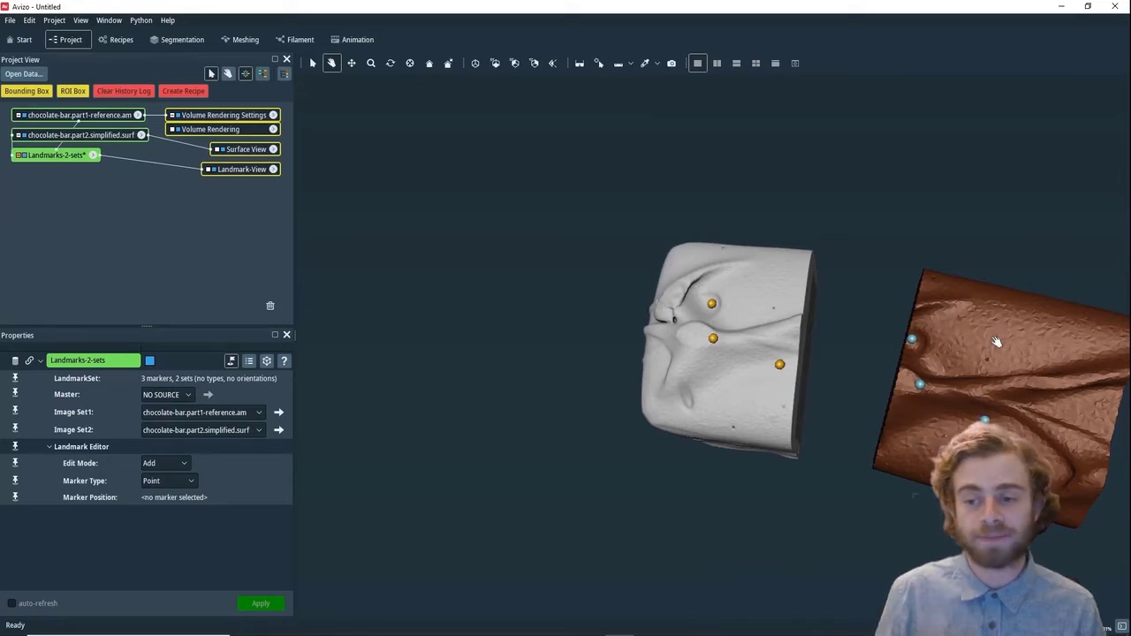
pyautogui.click(312, 63)
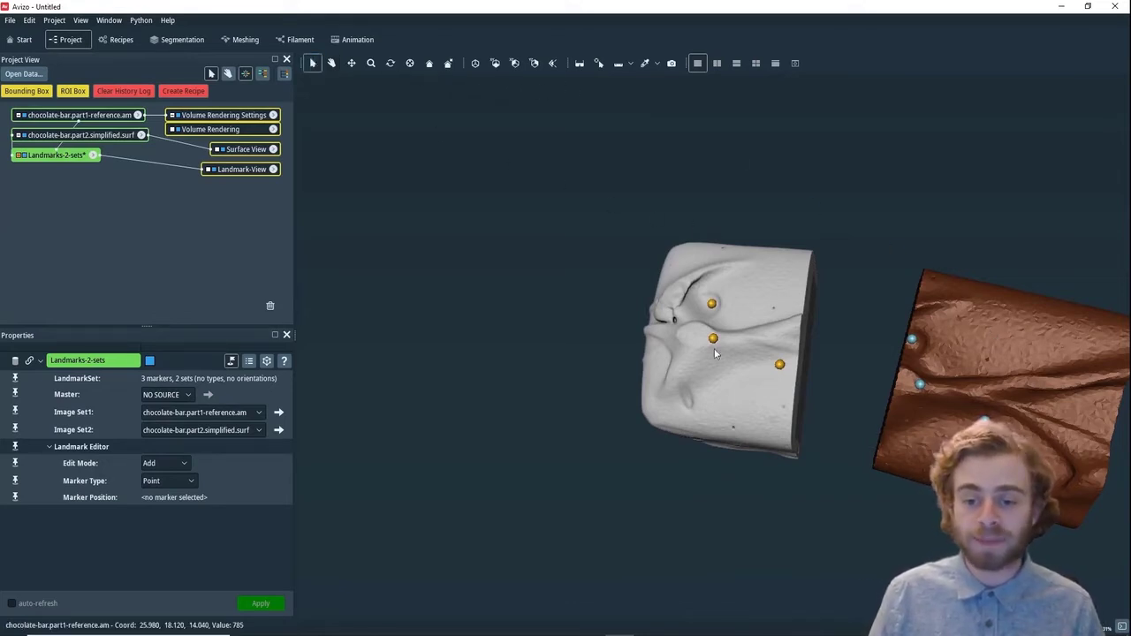
pyautogui.click(733, 429)
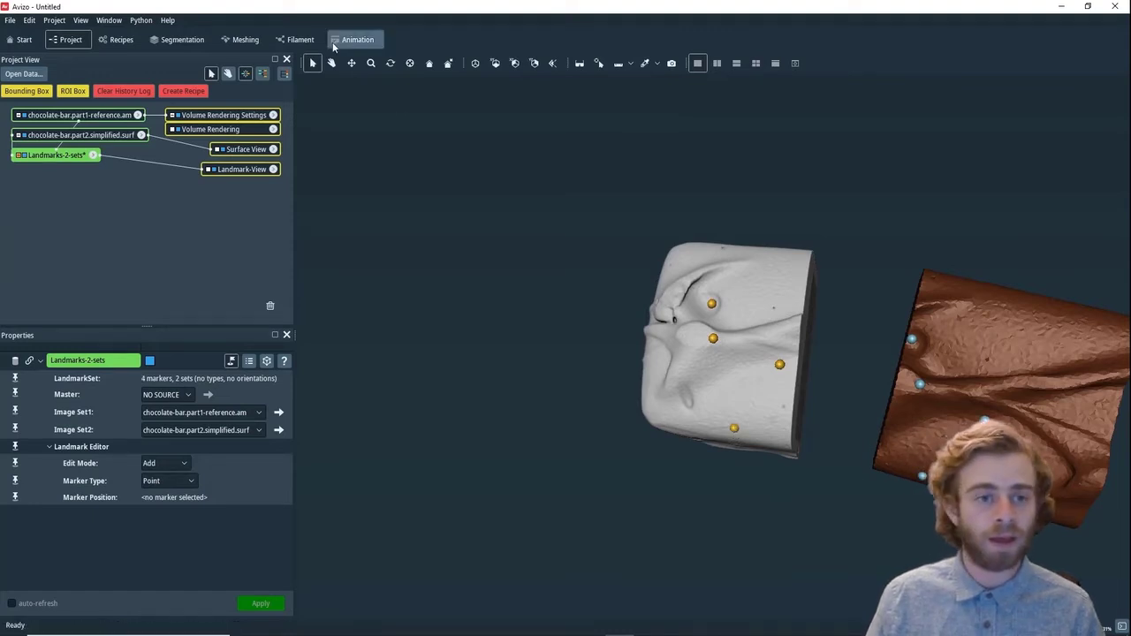
# Add two more marker pairs, one at the side-face pore near the cut end and one near the corner of the zigzag-patterned underside.
pyautogui.click(331, 62)
pyautogui.moveTo(707, 323); pyautogui.dragTo(860, 390)
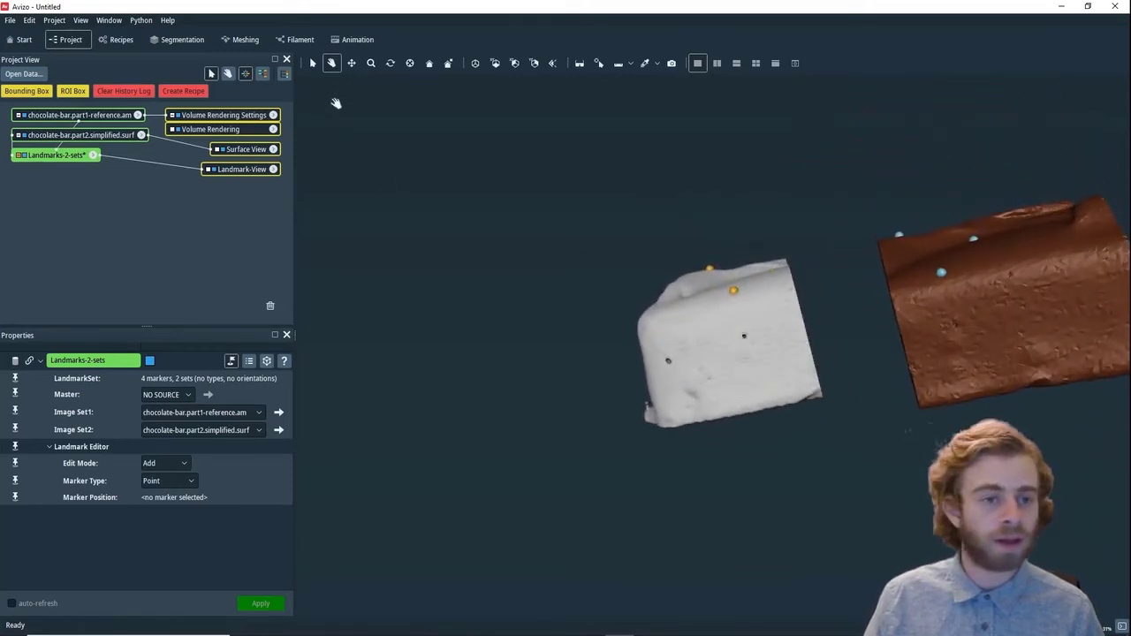
pyautogui.click(314, 63)
pyautogui.click(744, 337)
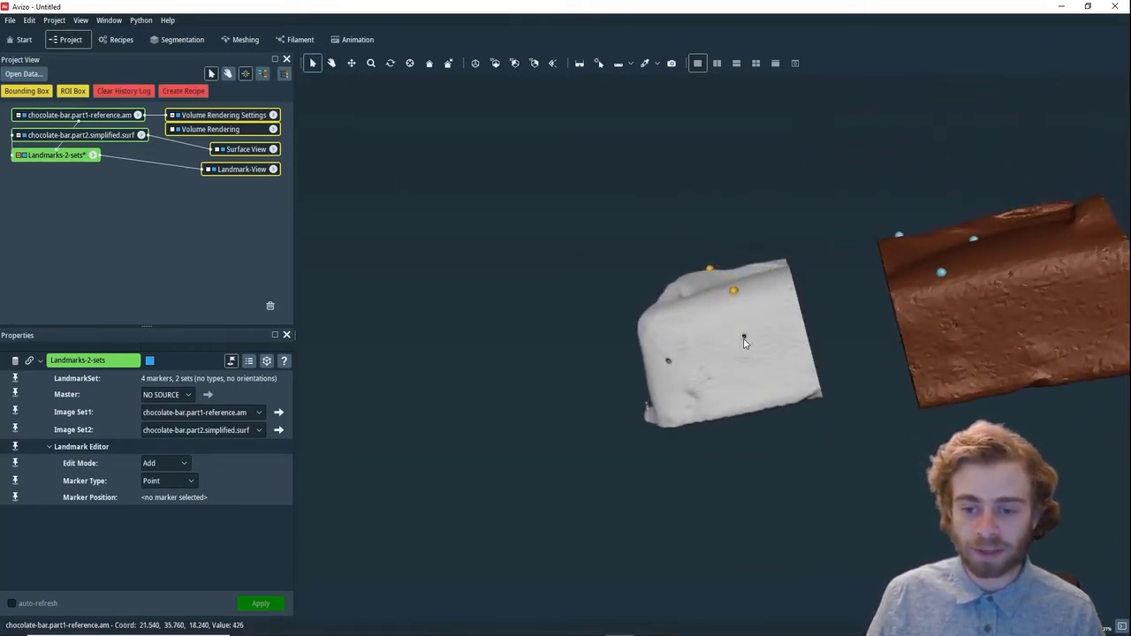
pyautogui.click(954, 321)
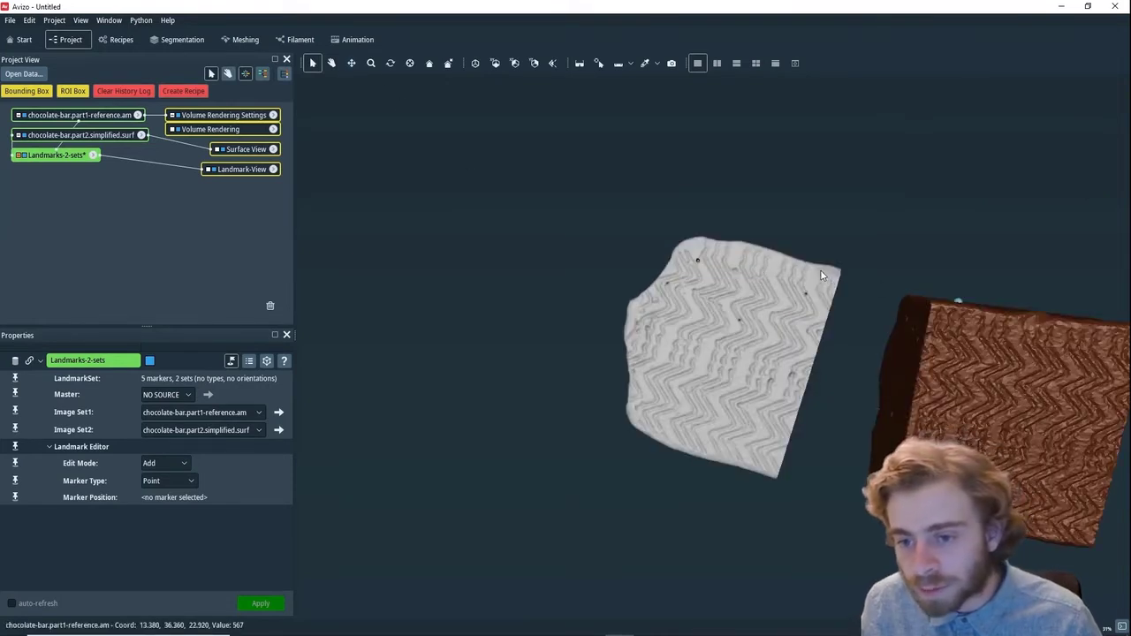
pyautogui.click(820, 274)
pyautogui.click(1023, 320)
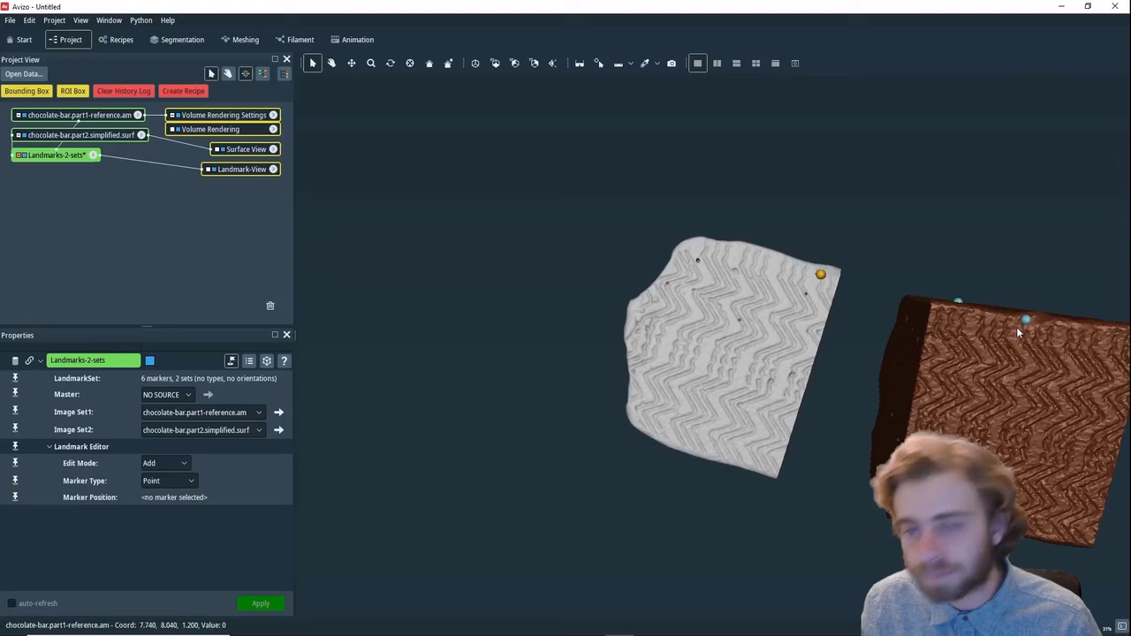
# Add a seventh marker pair at the small pore in the middle of the opposite side face of both pieces.
pyautogui.click(331, 62)
pyautogui.moveTo(778, 230); pyautogui.dragTo(757, 338)
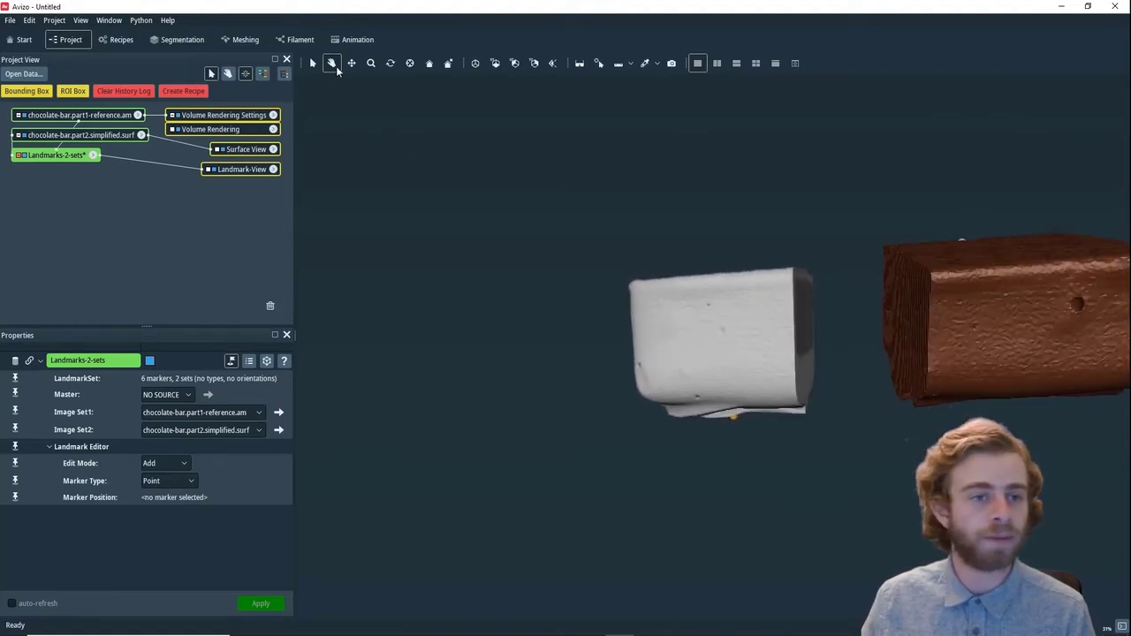
pyautogui.press('Escape')
pyautogui.click(722, 331)
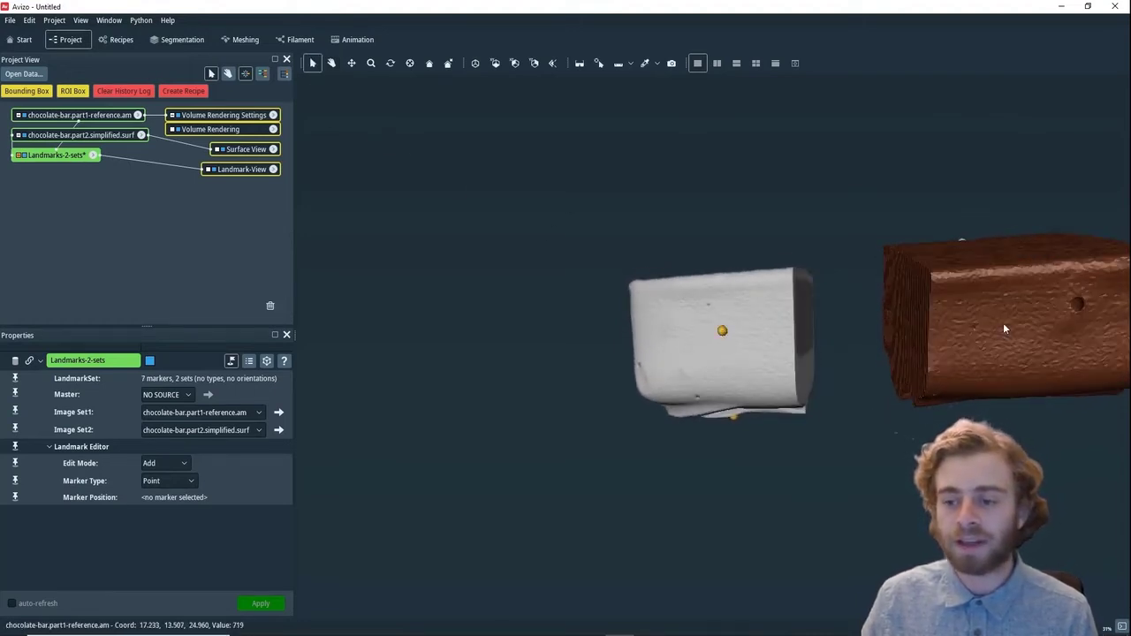
pyautogui.click(974, 327)
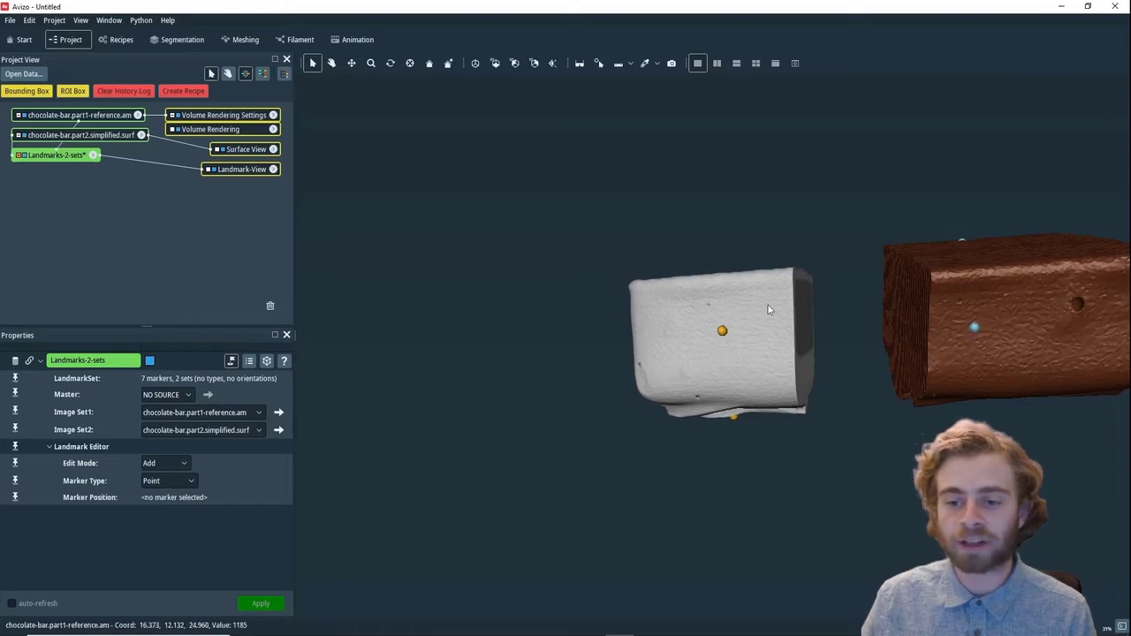
# Add an eighth marker pair at the small pore above the seventh marker on the side face of both pieces.
pyautogui.click(706, 306)
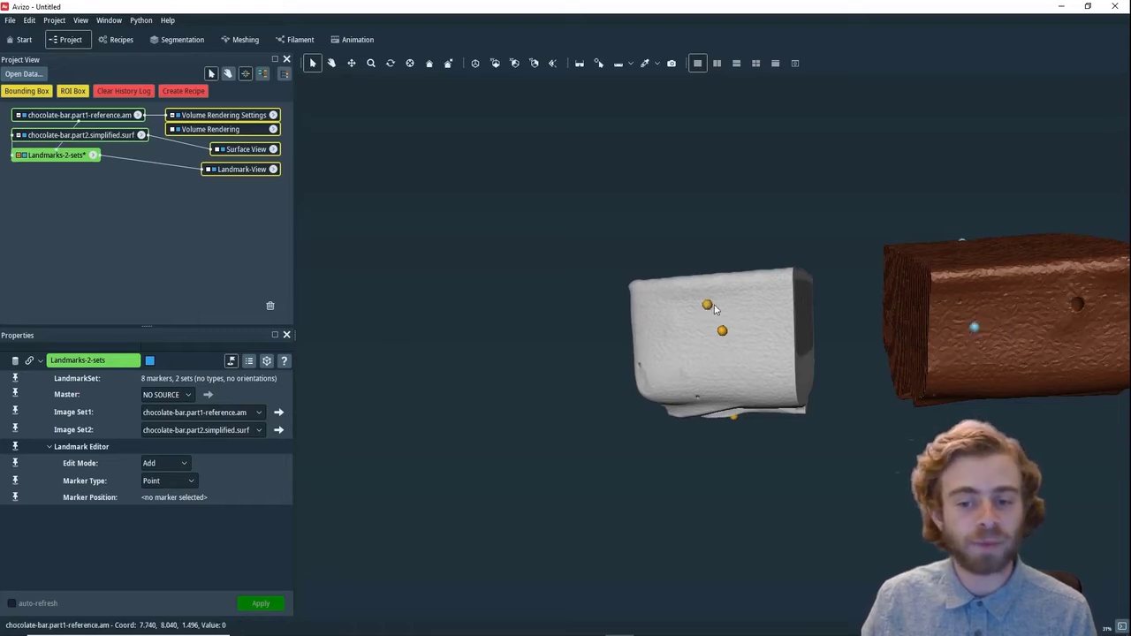
pyautogui.click(961, 300)
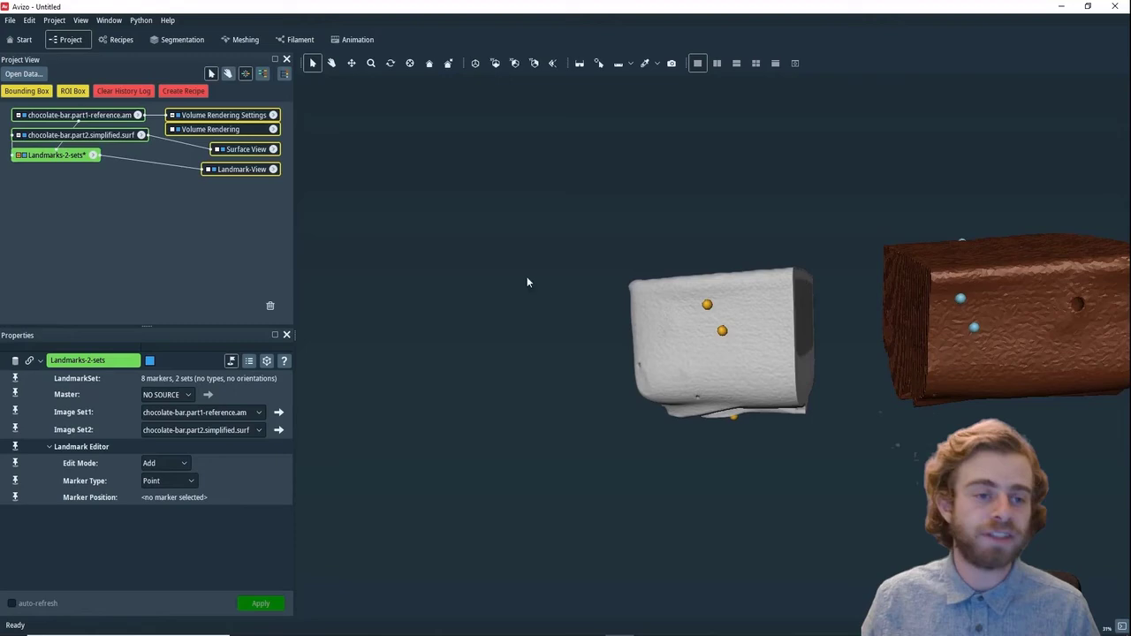
# Add a ninth marker pair in reversed order on the wavy top faces, marking the brown piece before the grey one.
pyautogui.click(331, 62)
pyautogui.moveTo(736, 249); pyautogui.dragTo(1024, 336)
pyautogui.click(312, 62)
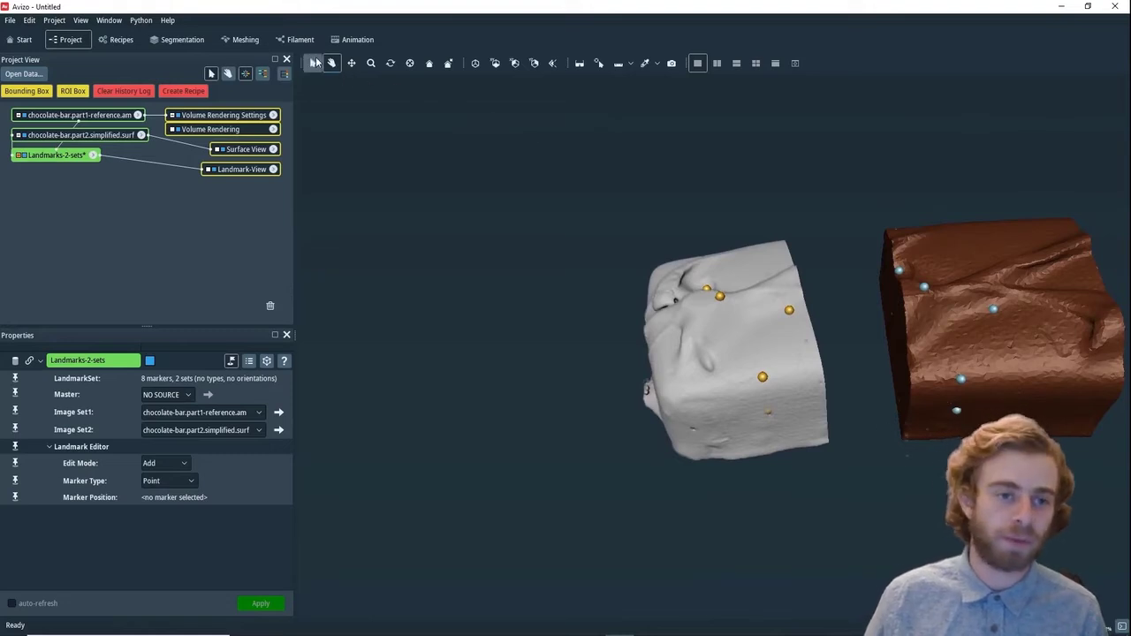
pyautogui.click(945, 250)
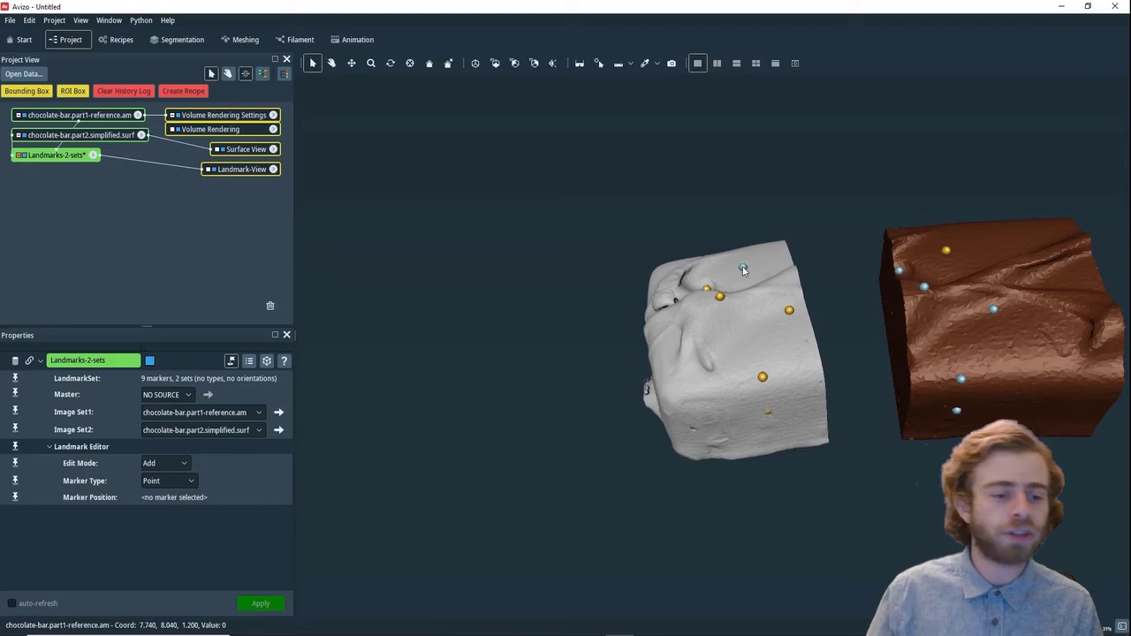
# Switch the Landmark Editor to Remove mode and delete the reversed marker pair from the top faces.
pyautogui.click(164, 463)
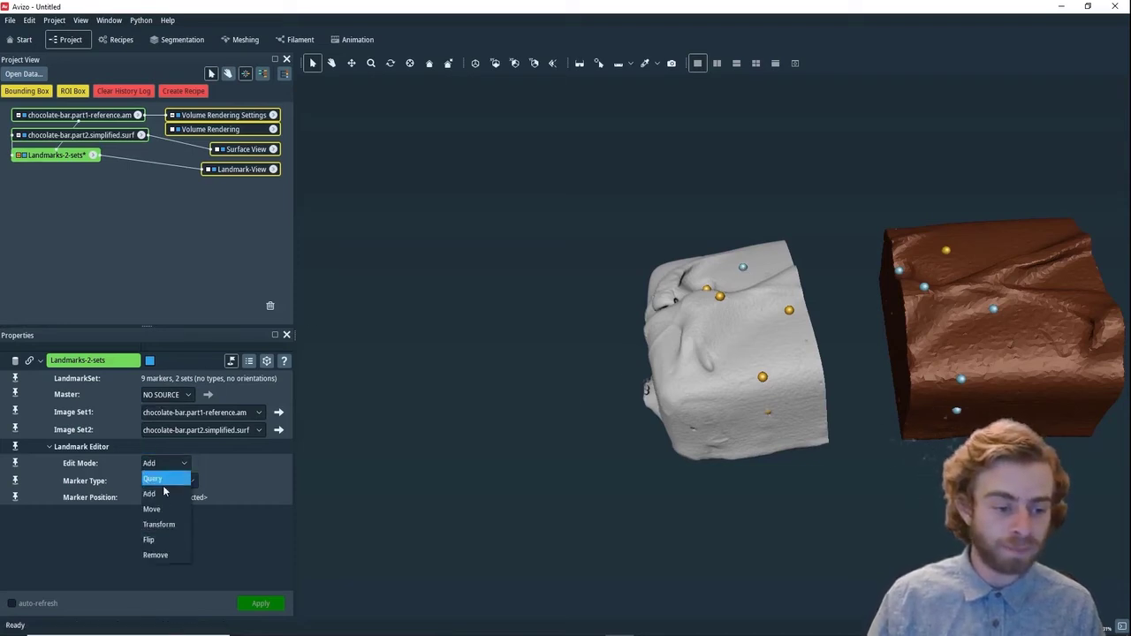
pyautogui.click(159, 554)
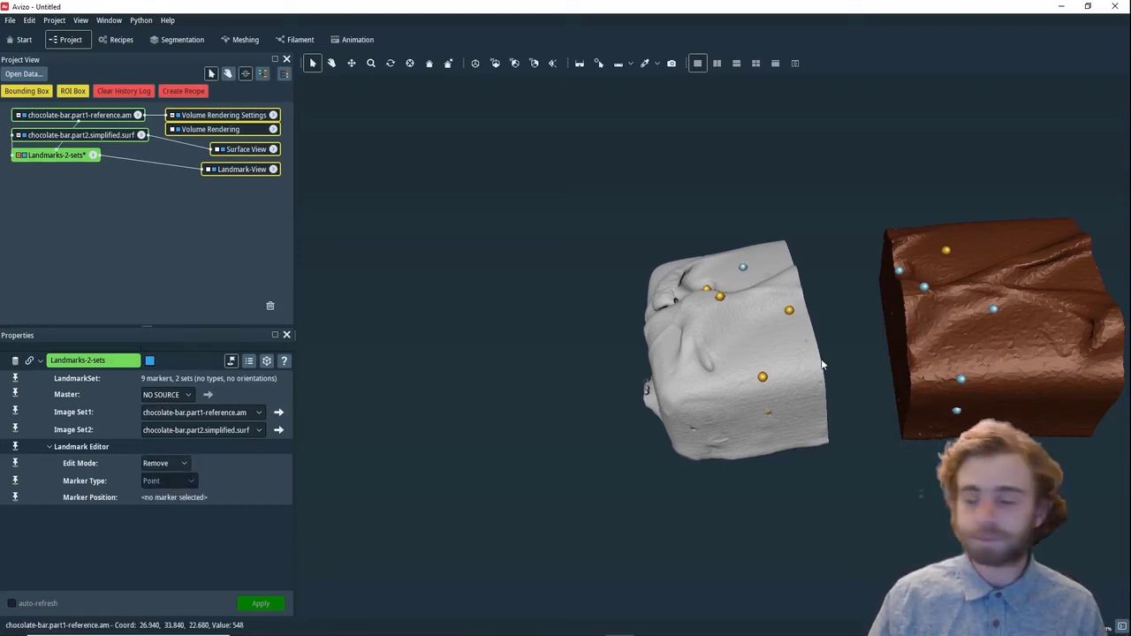
pyautogui.click(946, 253)
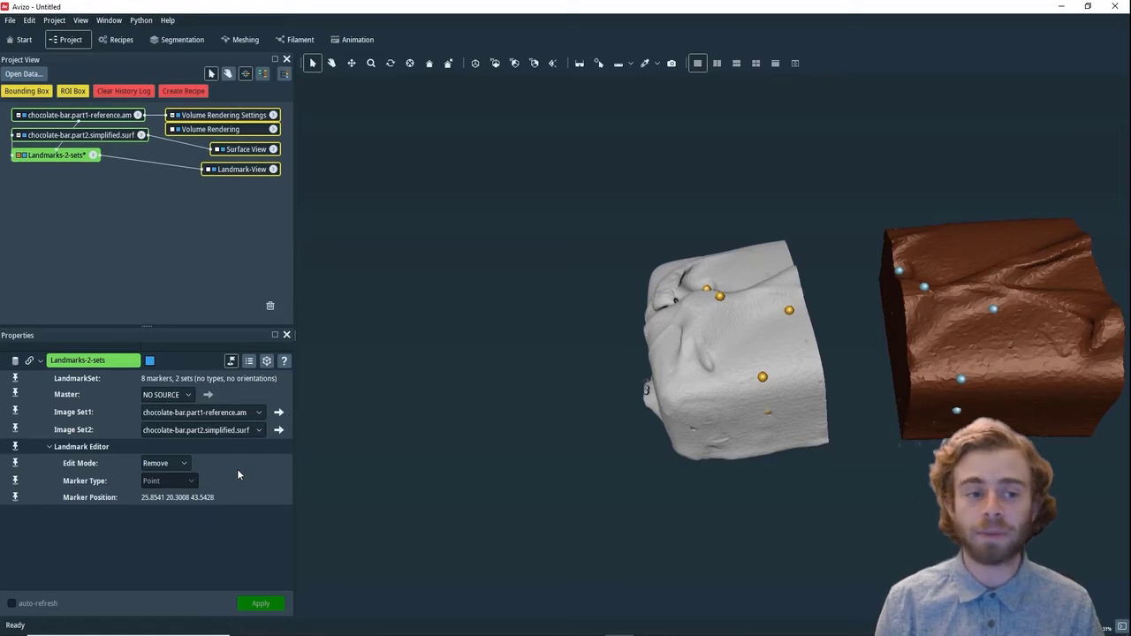
# Attach a Landmark Align module to Landmarks-2-sets.
pyautogui.rightClick(50, 157)
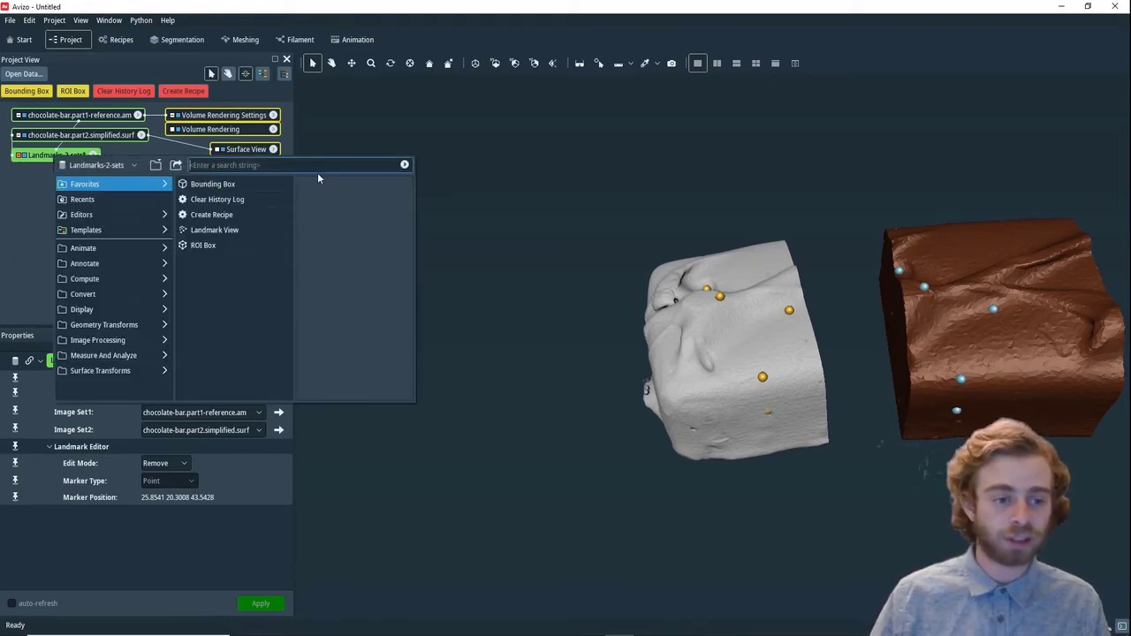
pyautogui.write('land')
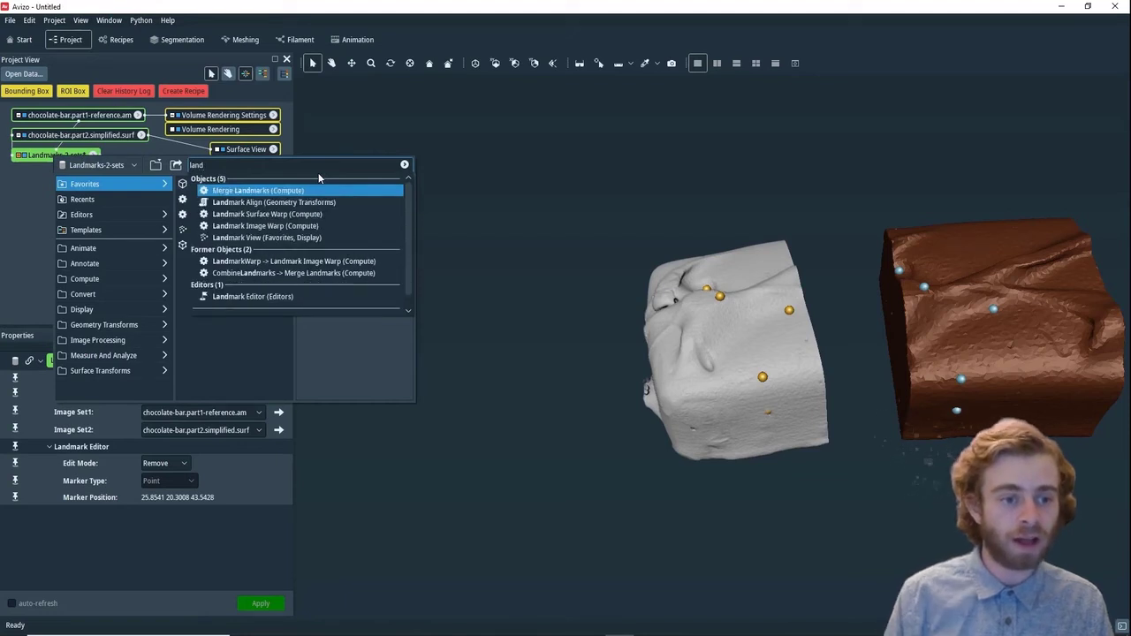
pyautogui.press('Down')
pyautogui.press('Return')
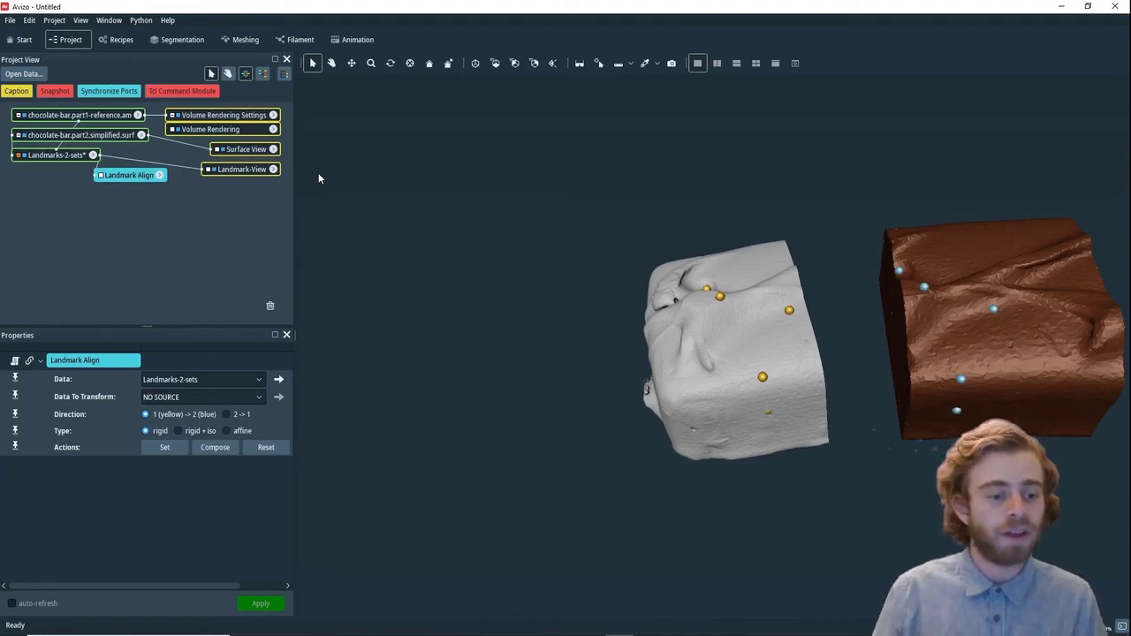
# Set Landmark Align to transform chocolate-bar.part2.simplified.surf in direction 2 -> 1 with the rigid type, and compose the alignment.
pyautogui.click(178, 398)
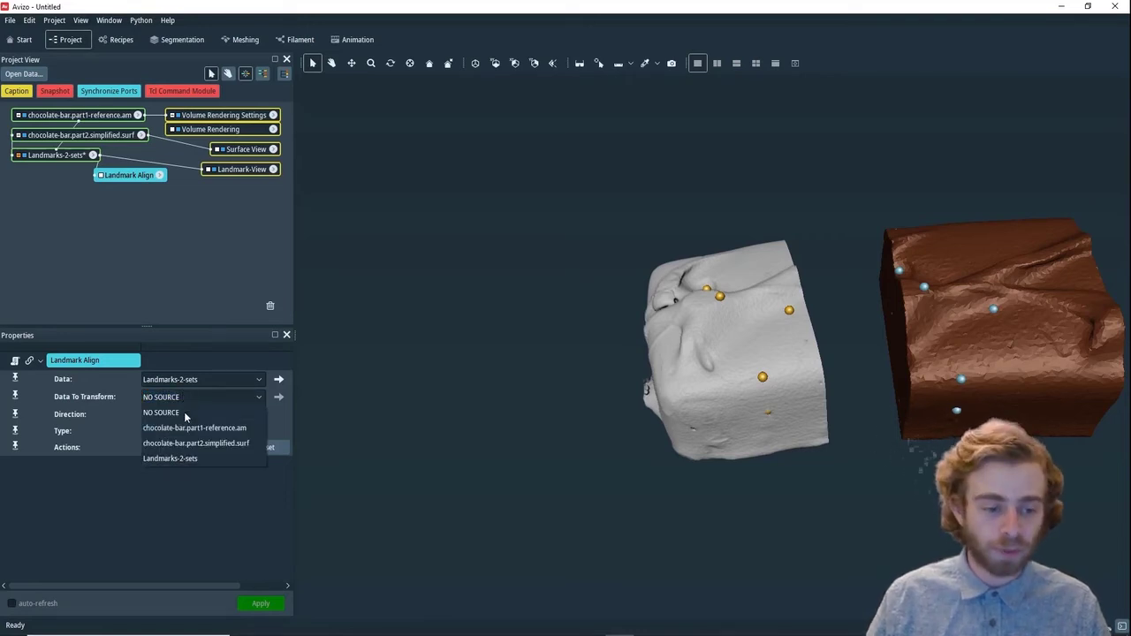
pyautogui.click(212, 443)
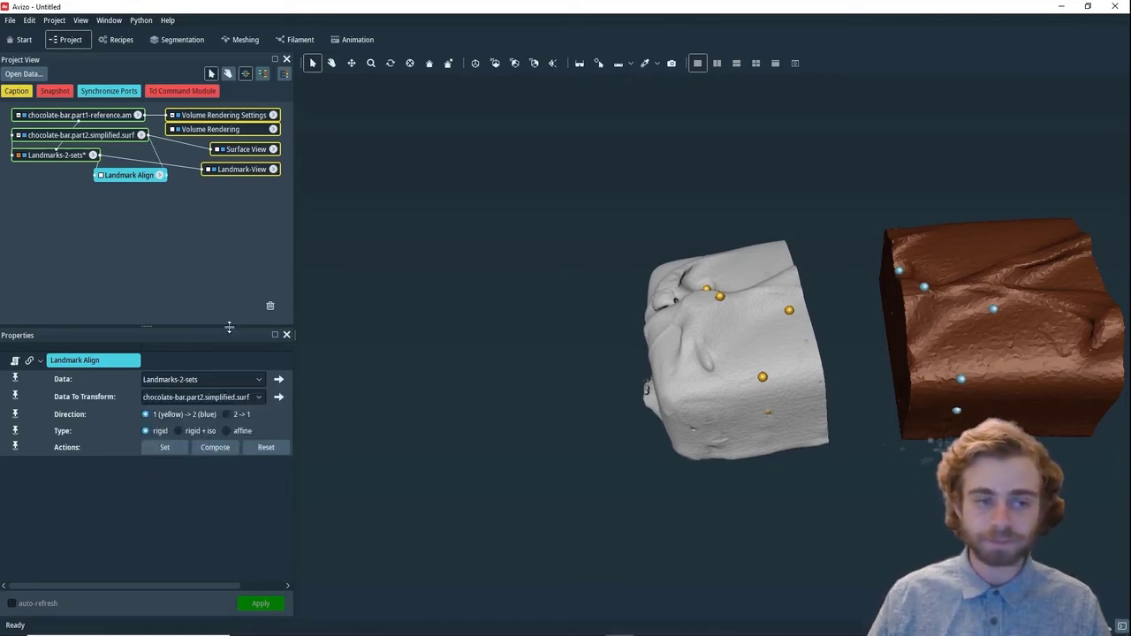
pyautogui.click(227, 414)
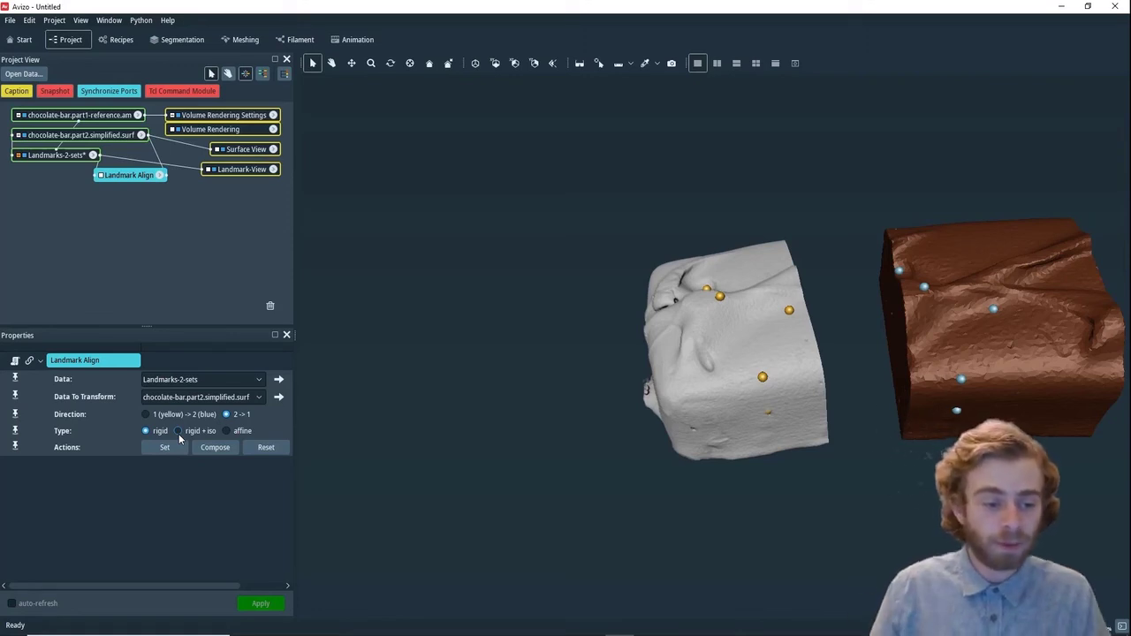
pyautogui.click(215, 447)
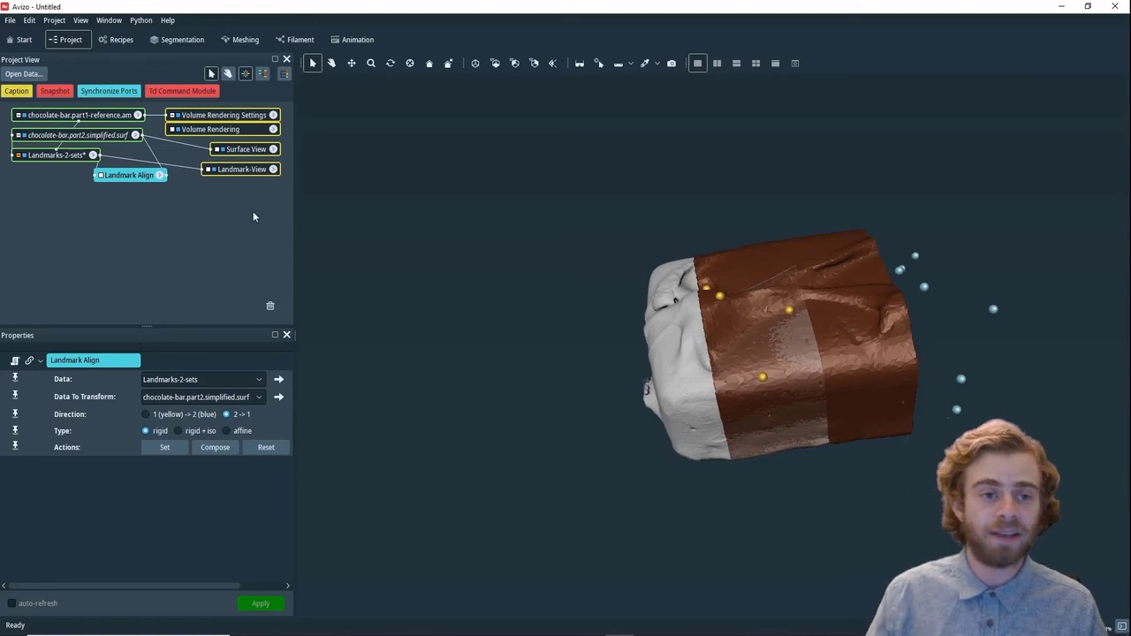
# Open the Transform Editor for chocolate-bar.part2.simplified.surf and widen the properties area until all its actions fit.
pyautogui.click(331, 62)
pyautogui.moveTo(720, 411); pyautogui.dragTo(757, 450)
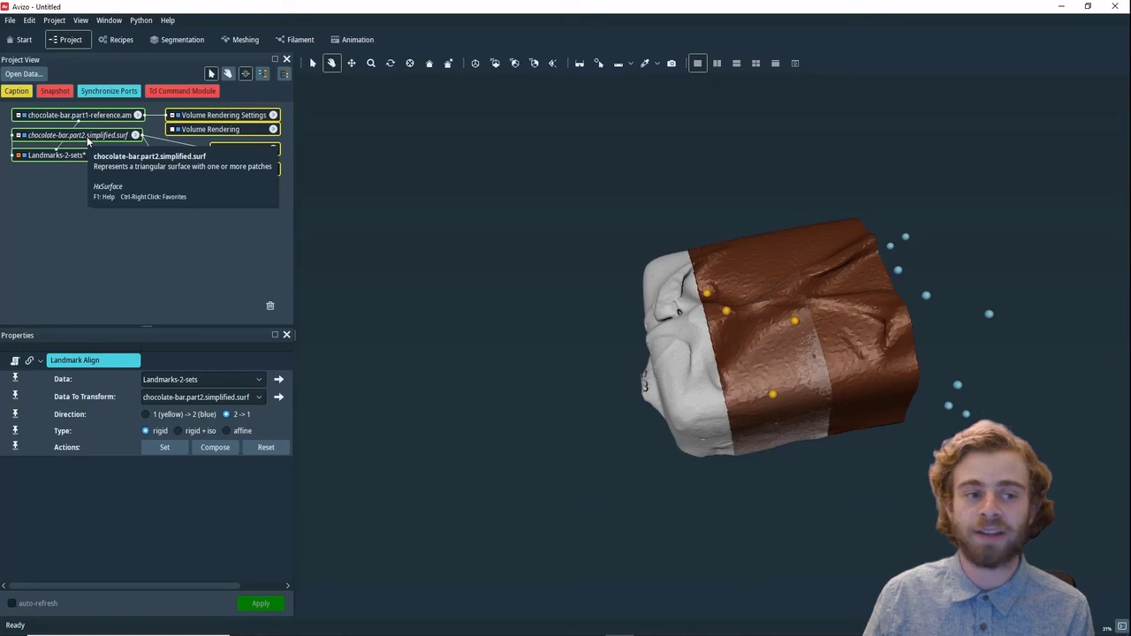
pyautogui.click(87, 137)
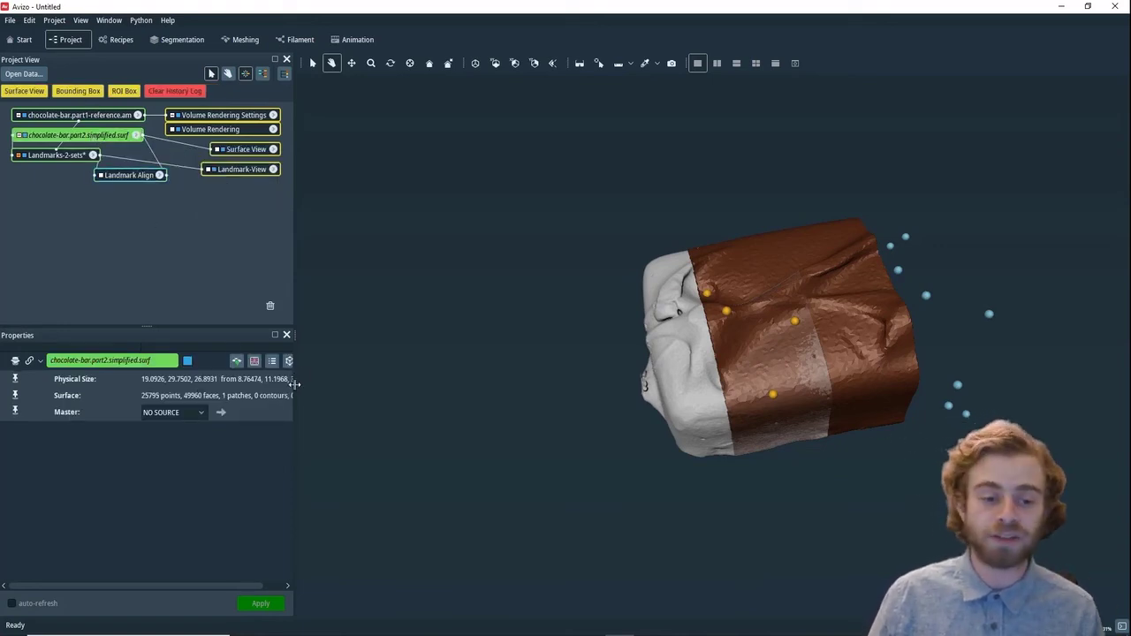
pyautogui.moveTo(294, 385); pyautogui.dragTo(318, 389)
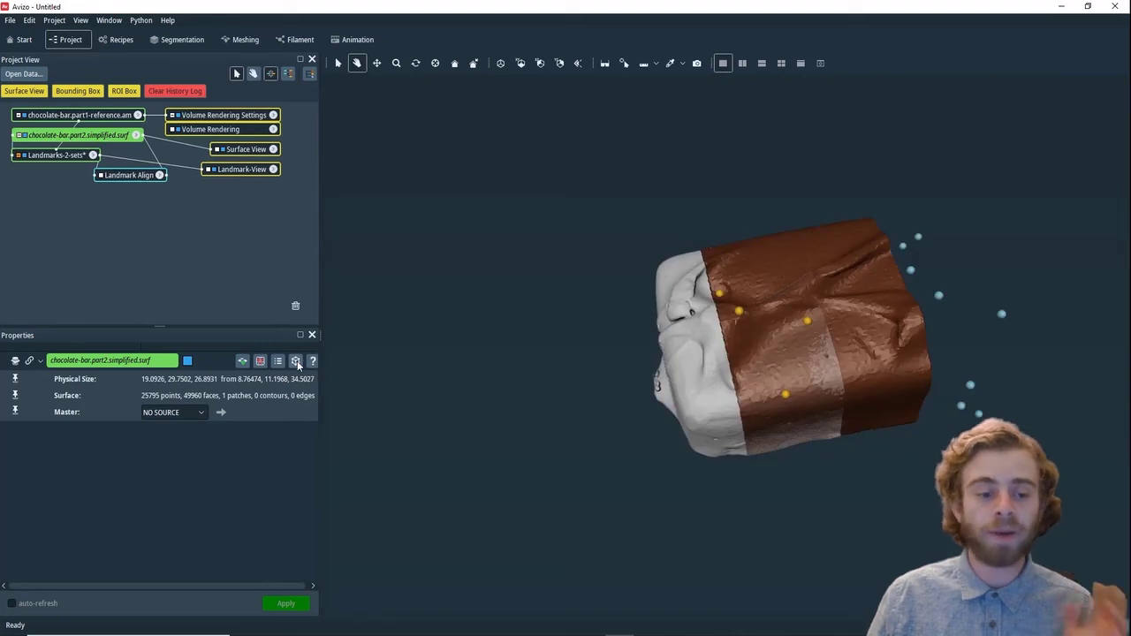
pyautogui.click(297, 361)
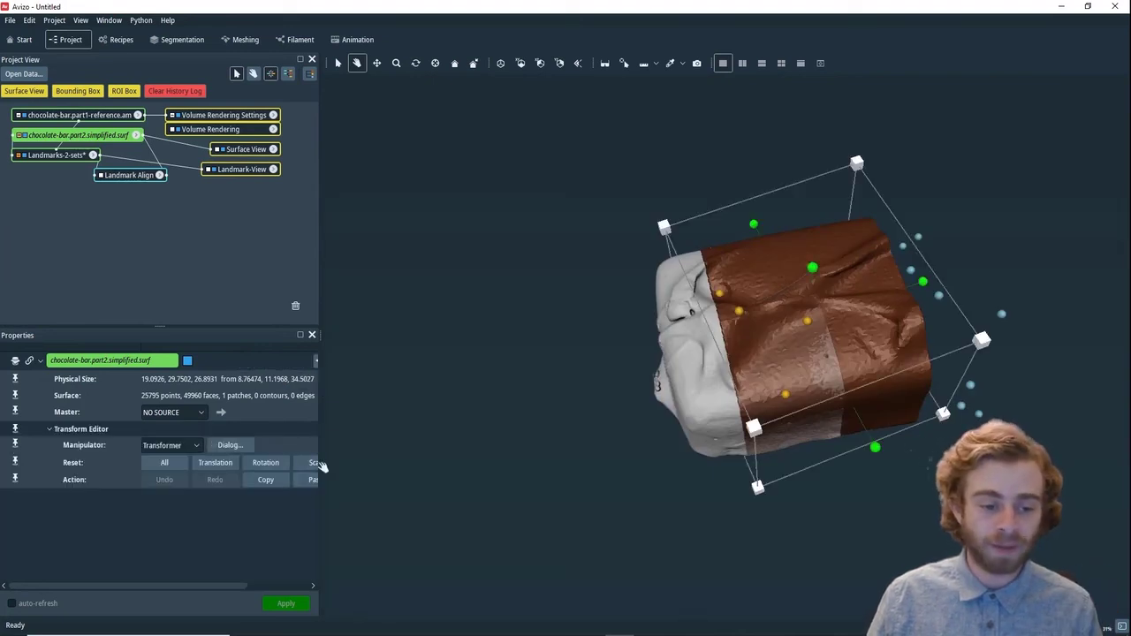
pyautogui.moveTo(321, 463); pyautogui.dragTo(403, 475)
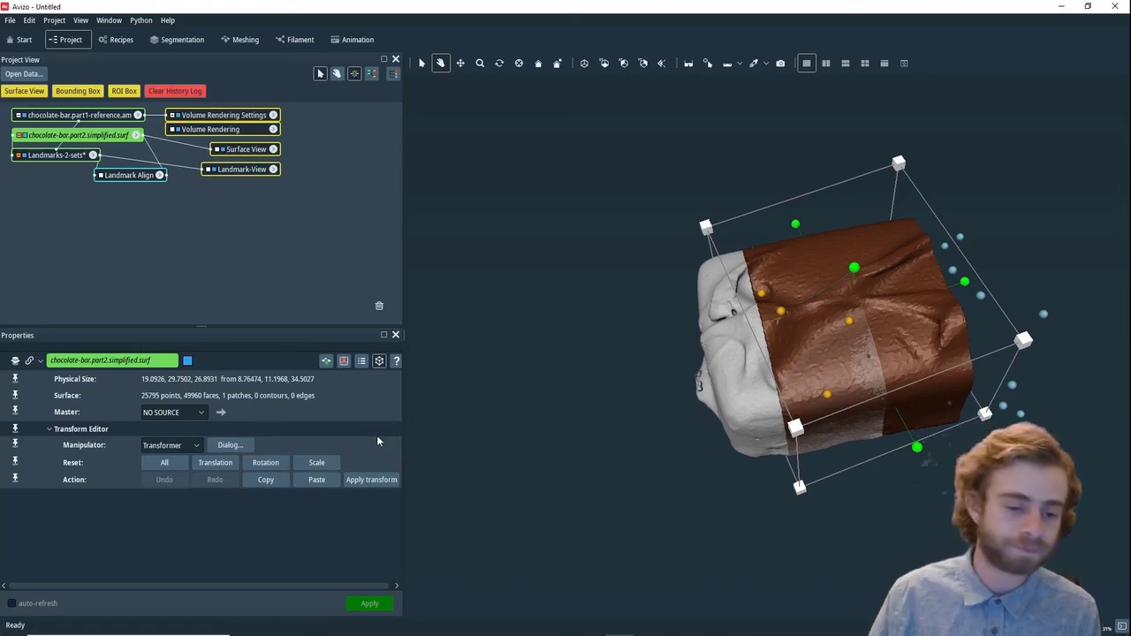
# Apply the transform permanently to the surface's vertices, accept the irreversible operation, and exit the Transform Editor.
pyautogui.click(366, 480)
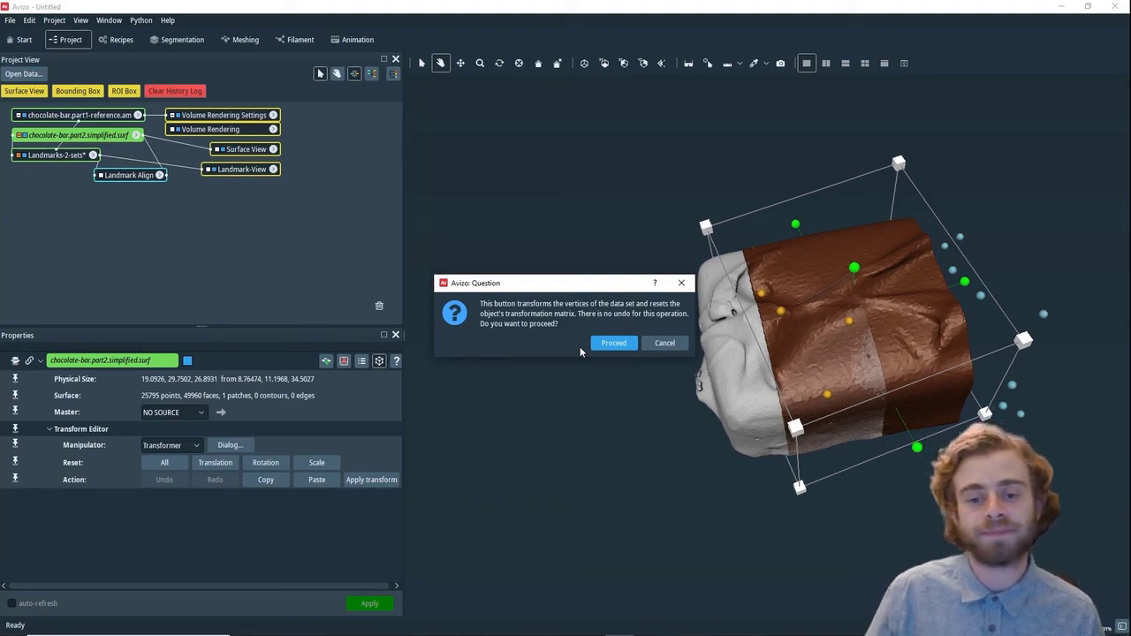
pyautogui.click(612, 343)
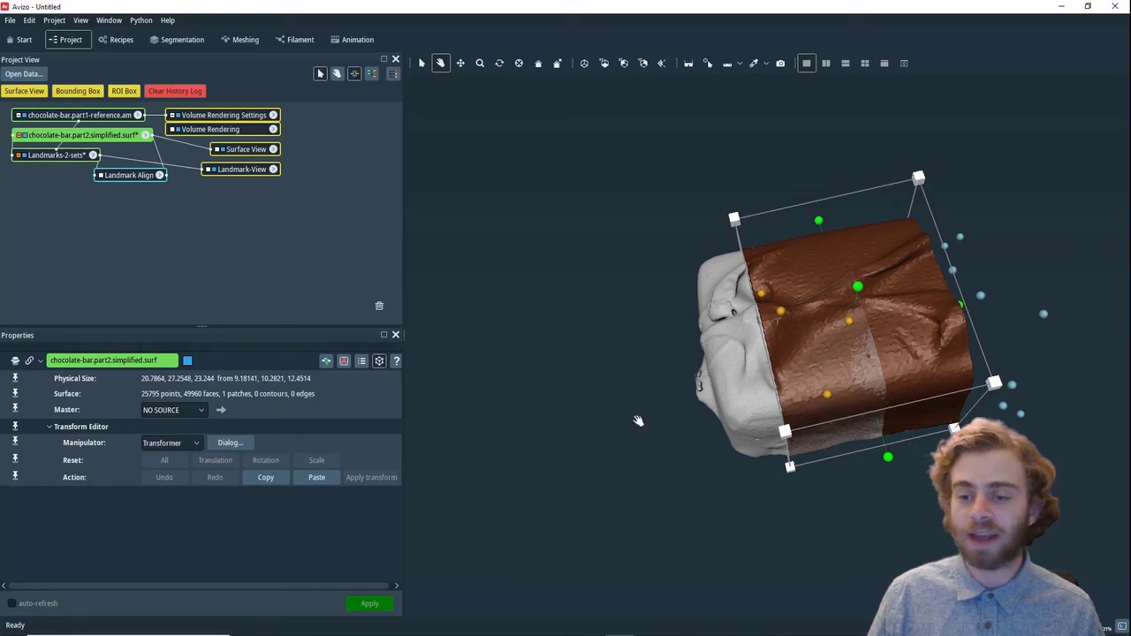
pyautogui.click(379, 361)
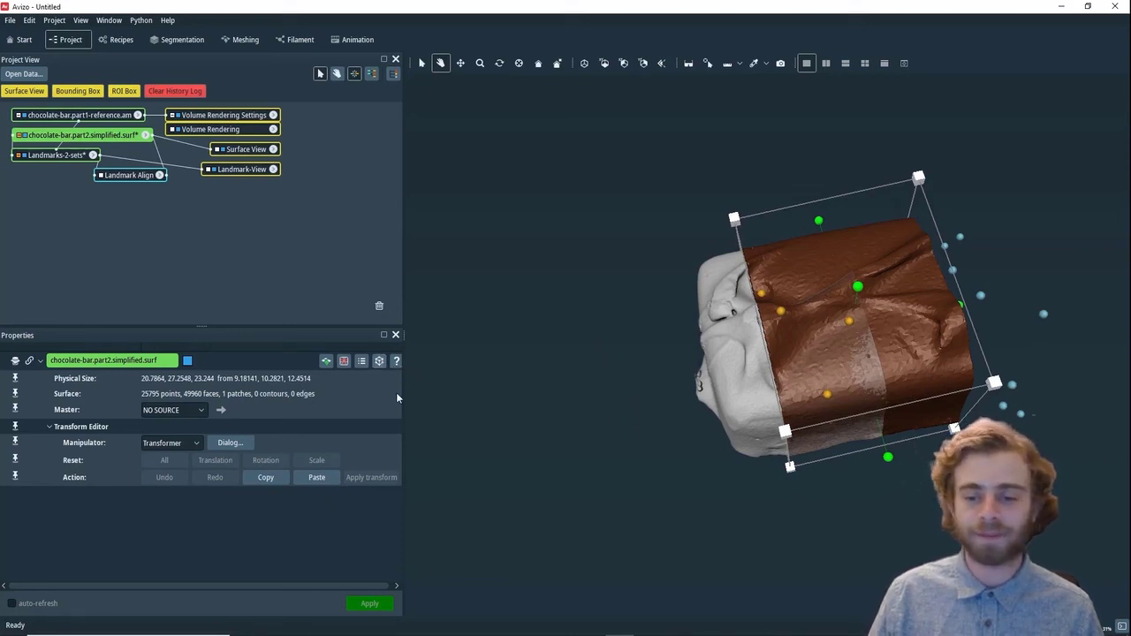